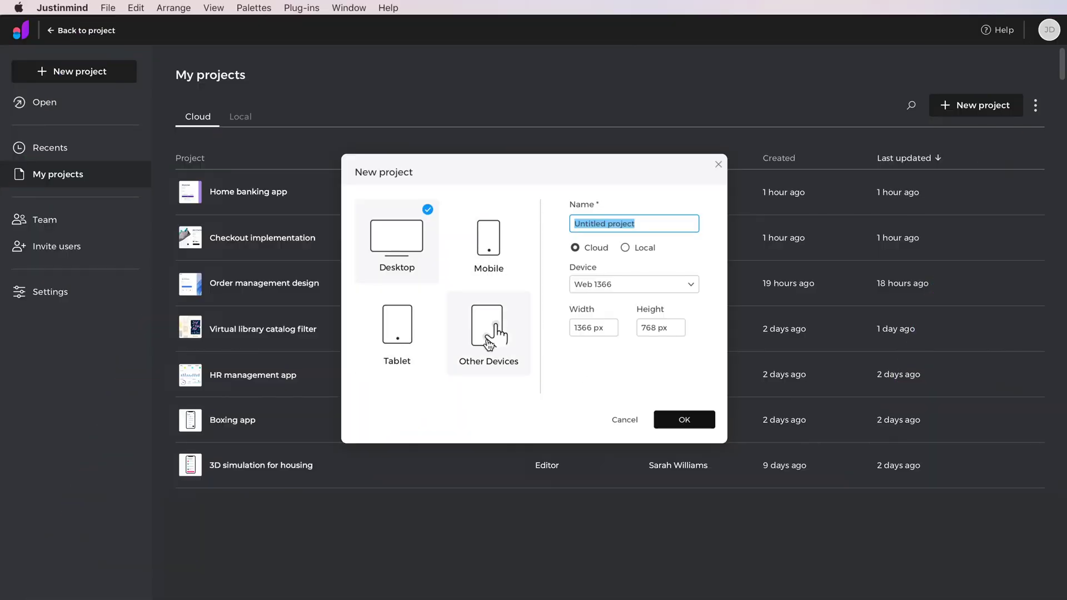
Step: Create a Desktop prototype with the Web 1366 (1366 × 768 px) device size
left_click(662, 284)
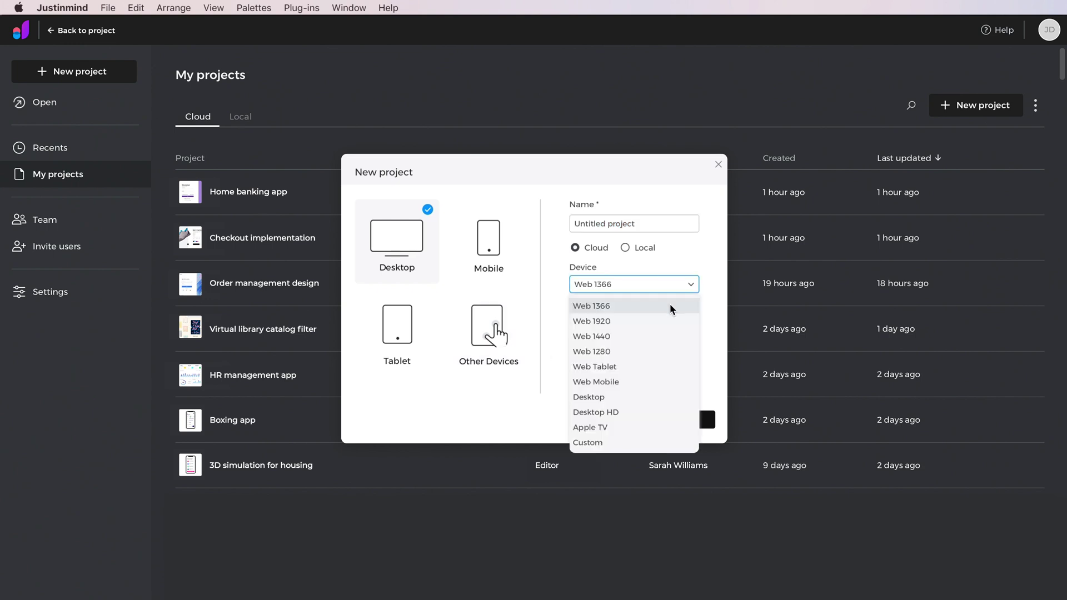
left_click(671, 307)
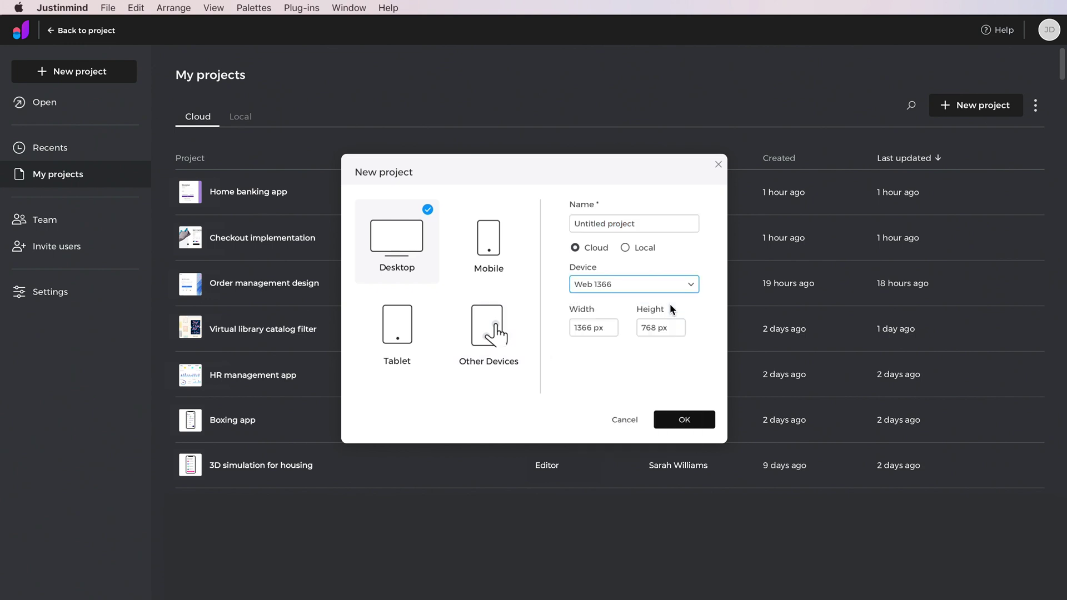
left_click(701, 421)
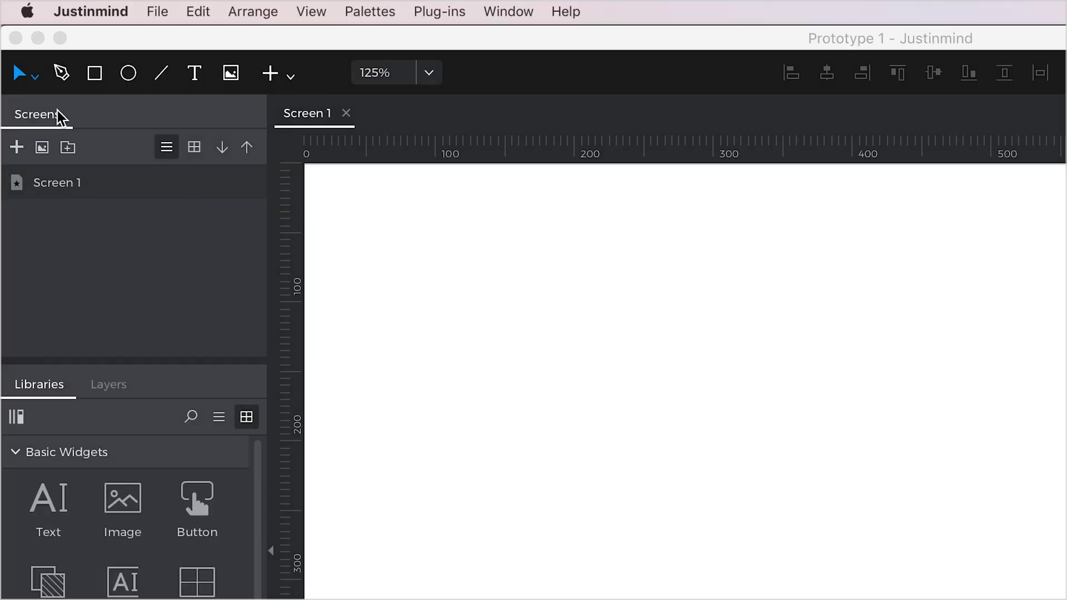
Step: Draw a rectangle and add a 'Lorem ipsum' text box
left_click(94, 73)
left_click_drag(455, 245, 690, 319)
key("t")
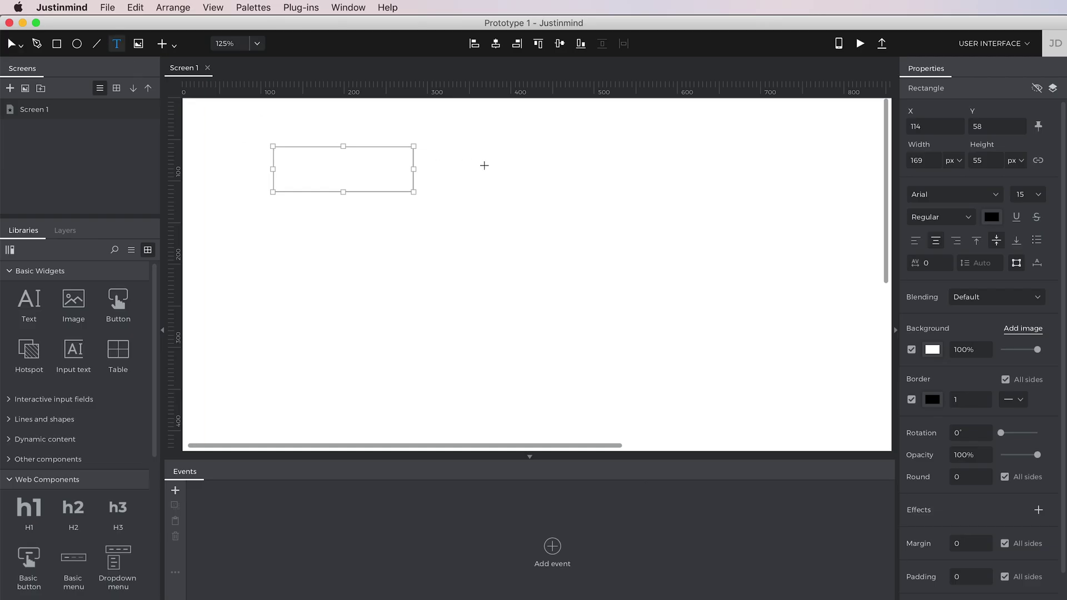
left_click(484, 165)
type("Lorem ipsum")
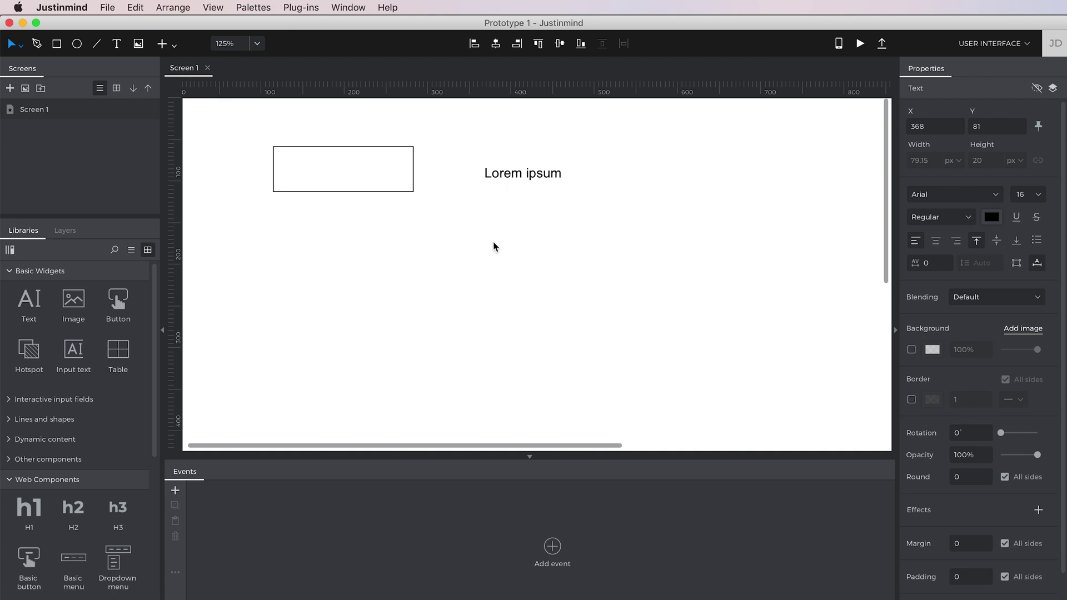
Step: Draw a closed four-point freeform path with a curved left side
left_click(494, 246)
left_click(37, 43)
left_click(287, 281)
left_click(333, 347)
left_click(425, 320)
left_click(418, 252)
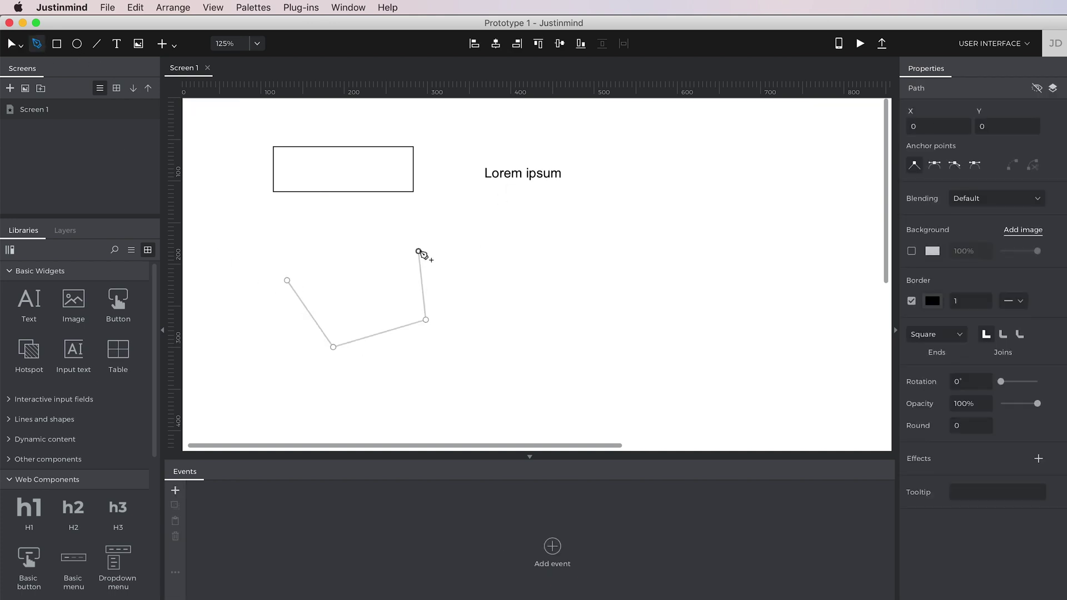
left_click_drag(287, 280, 271, 350)
left_click(271, 350)
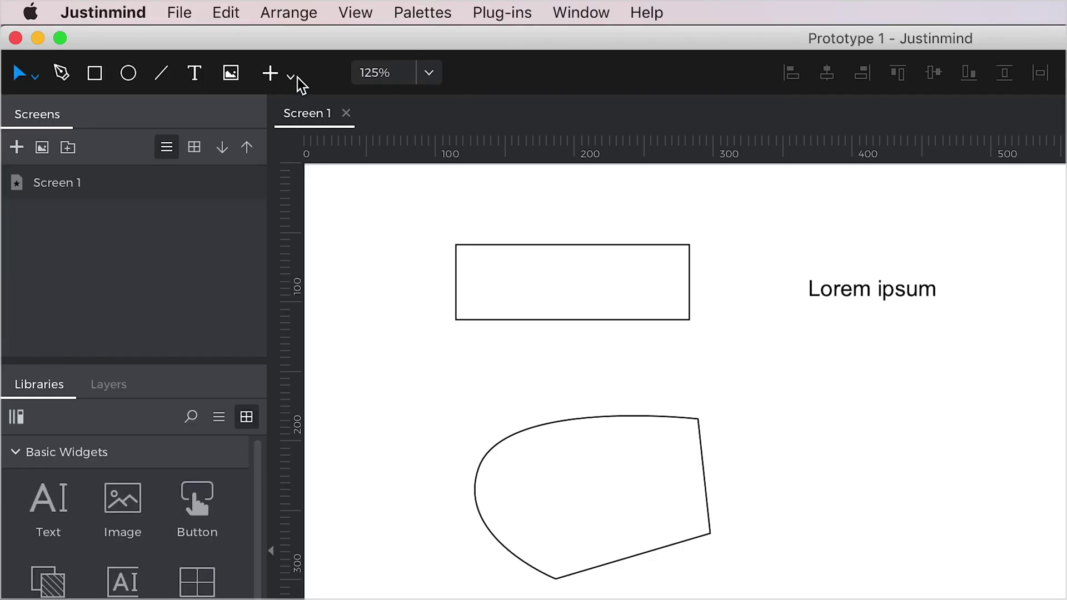
Step: Insert a select input from Interactive input fields and set it to new value 2
left_click(292, 76)
mouse_move(396, 222)
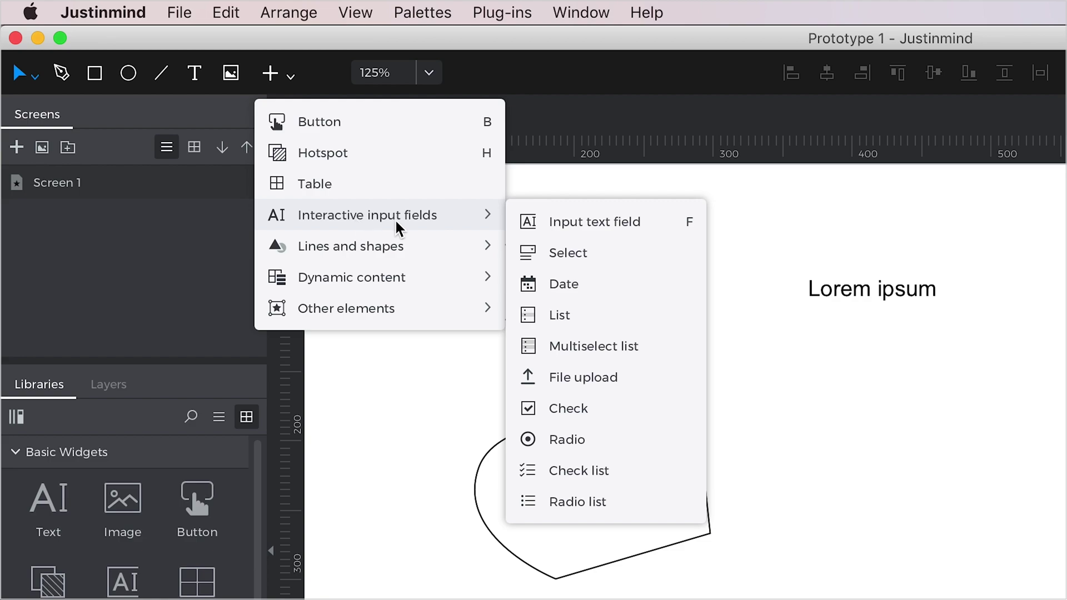
left_click(596, 256)
left_click(858, 445)
left_click(1014, 482)
left_click(1066, 569)
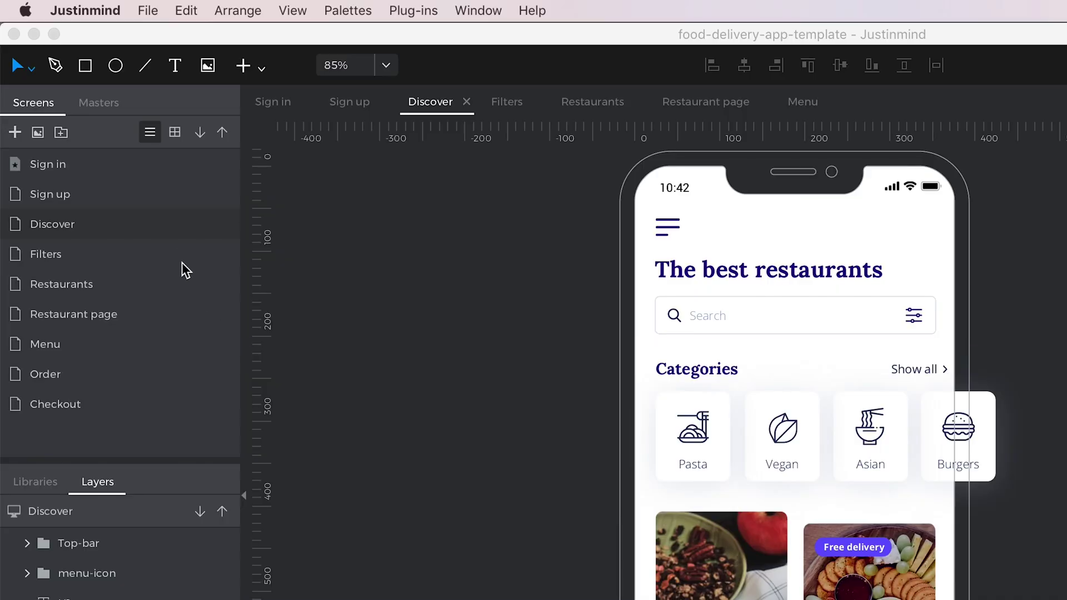
Step: Review the Filters, Restaurants, Restaurant page and Menu screens, widening the screen to 1499 px
left_click(116, 169)
left_click(118, 191)
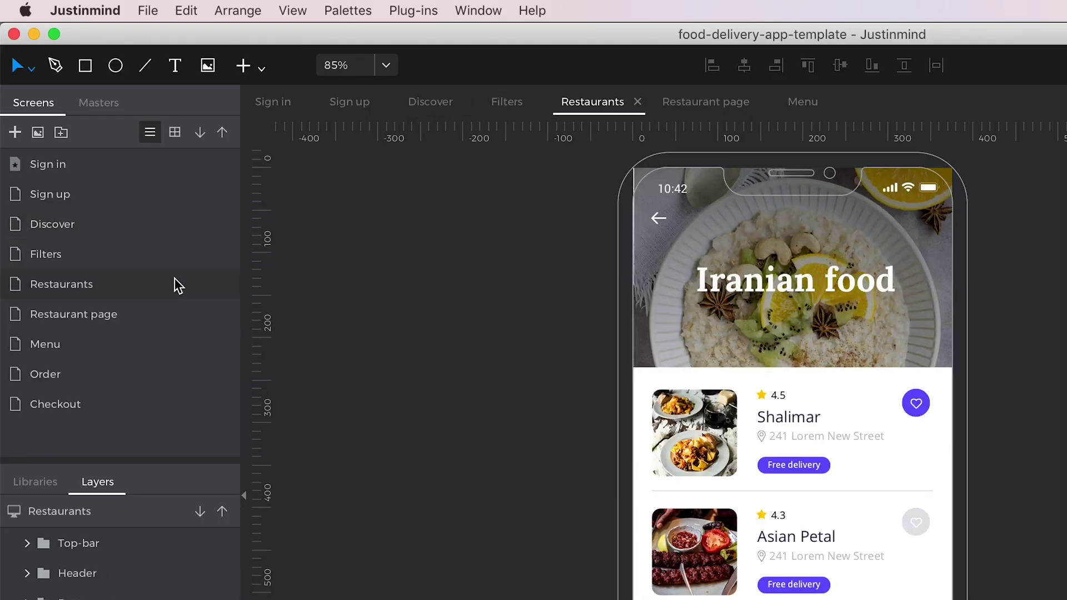
left_click(178, 318)
left_click(177, 345)
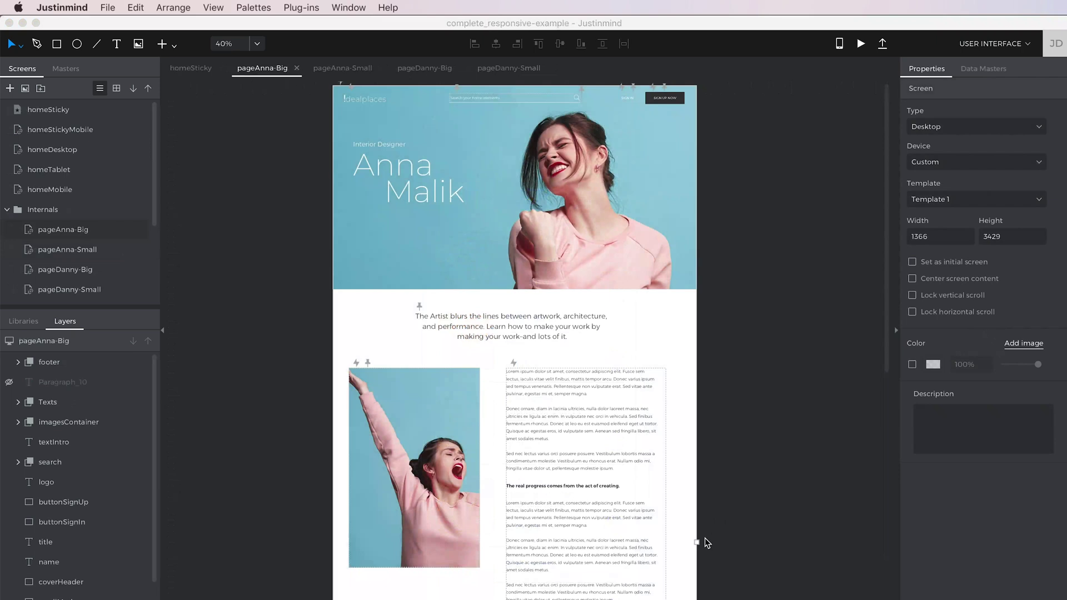
left_click_drag(698, 544, 733, 540)
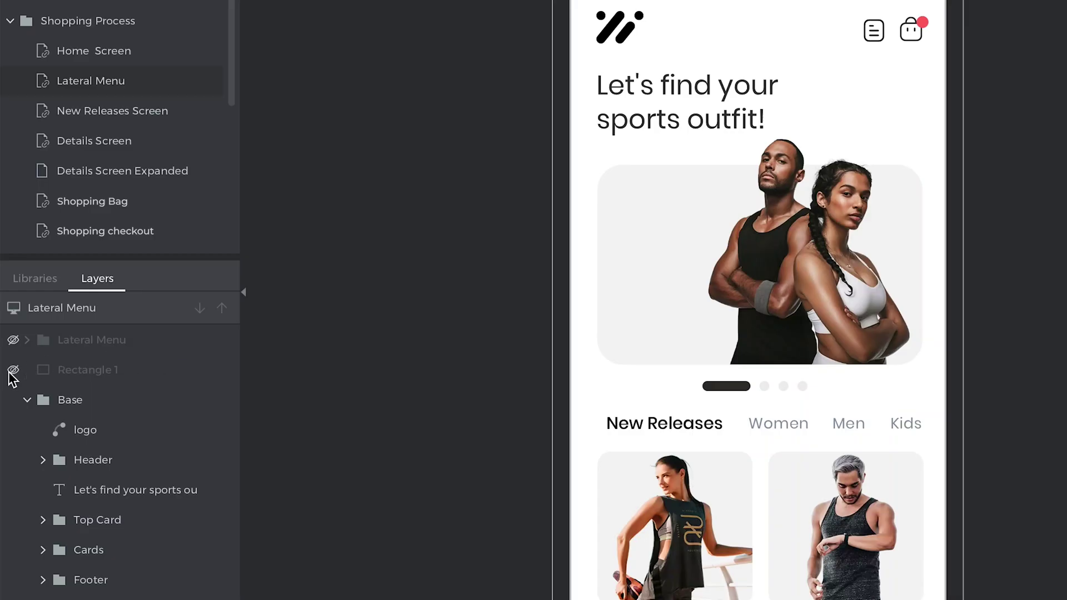
Step: Toggle Rectangle 1 and Lateral Menu visibility, then move the Header layer above logo
left_click(10, 371)
left_click(11, 342)
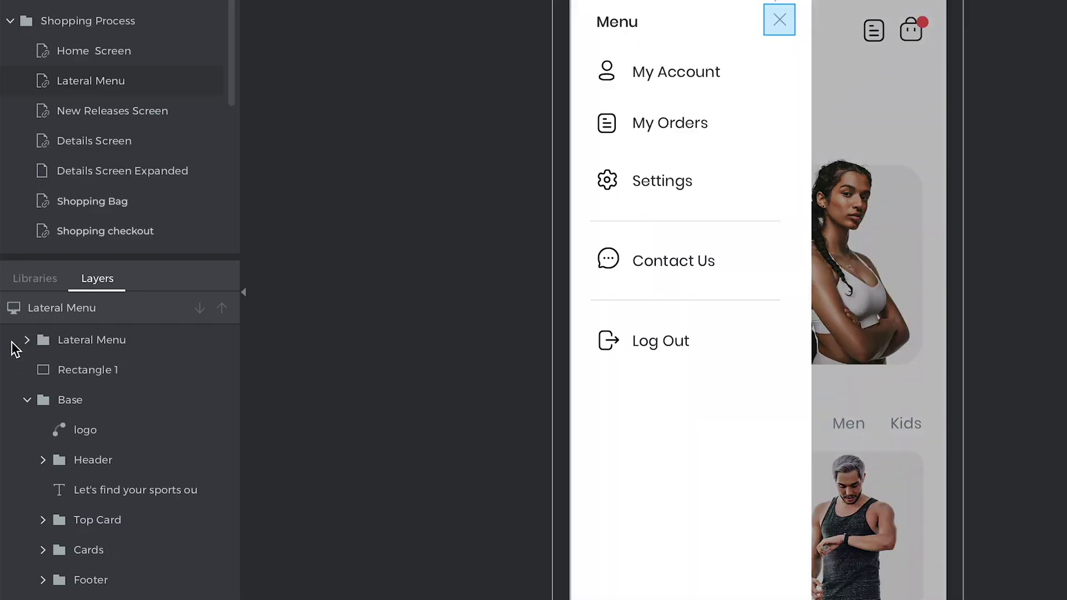
left_click(12, 341)
left_click(13, 370)
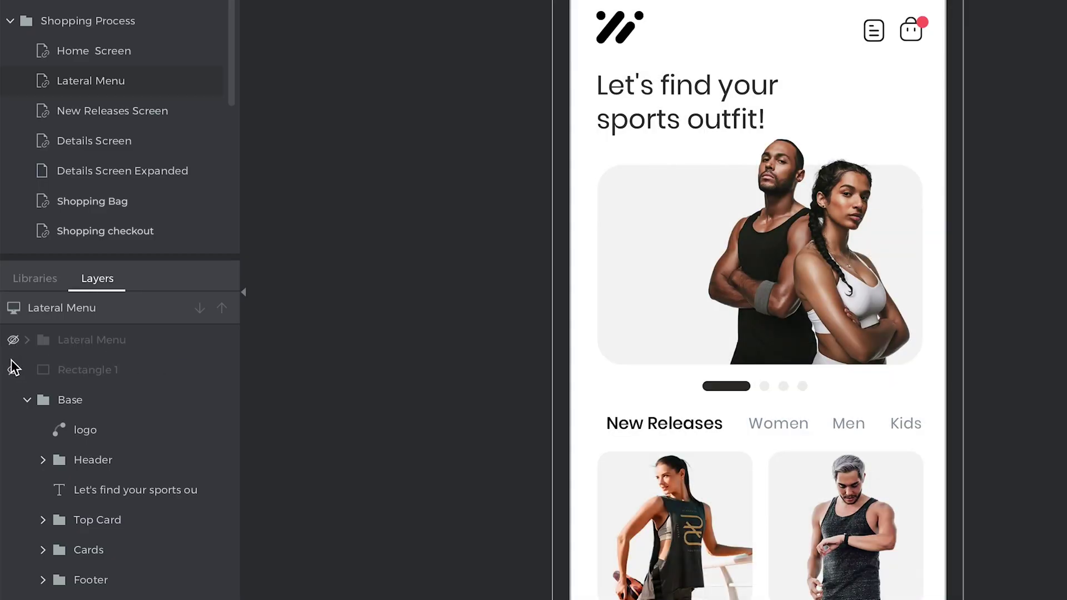
left_click_drag(100, 461, 107, 419)
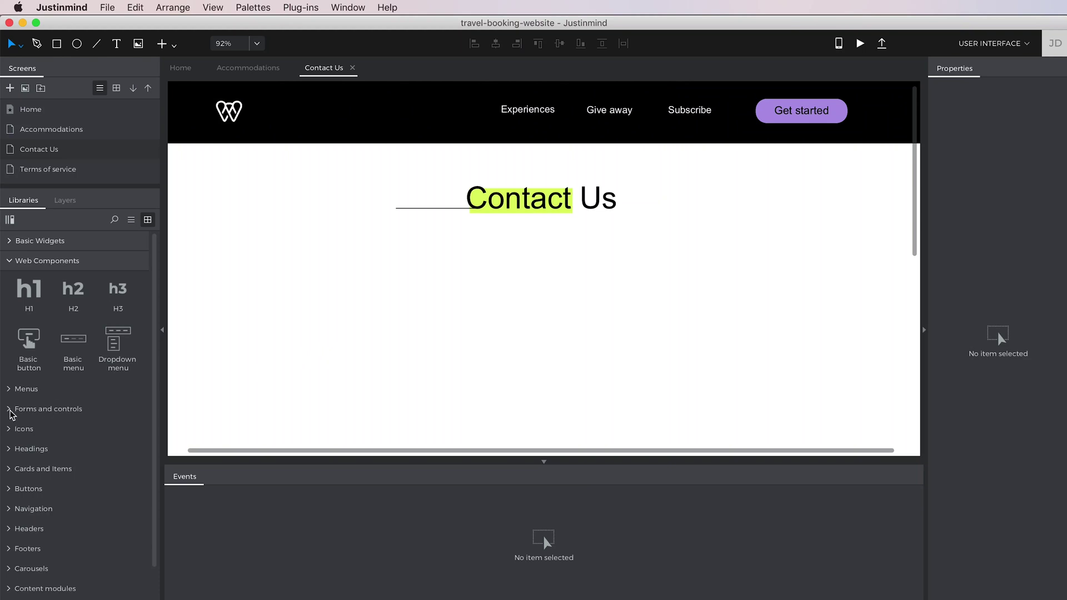
Step: Add an input with button, an error-message input and a toggle below the Contact Us title
left_click(9, 409)
left_click_drag(75, 492, 429, 247)
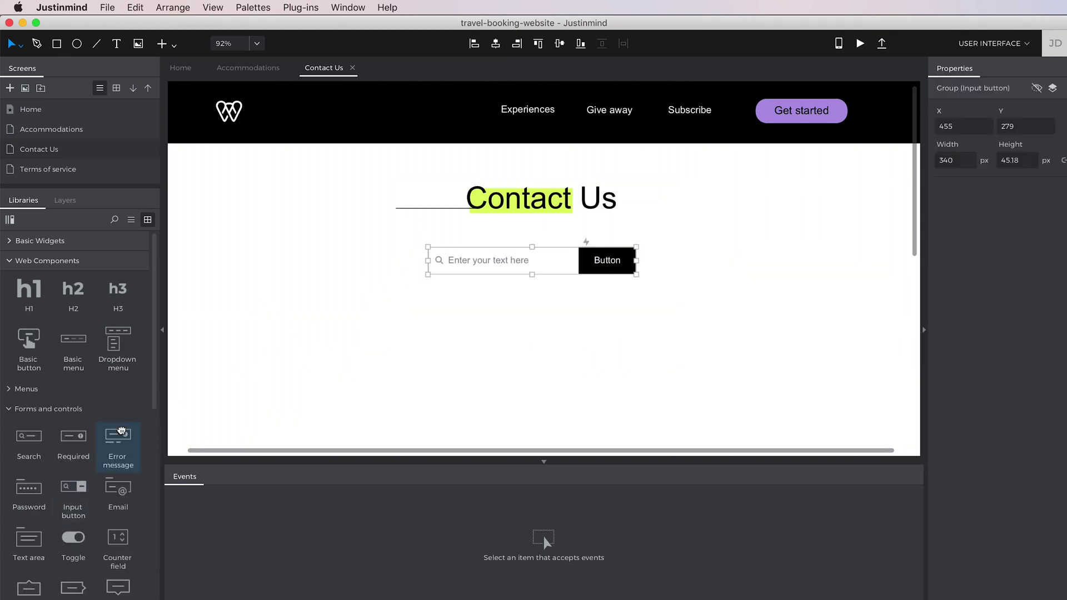
left_click_drag(118, 439, 428, 301)
left_click_drag(89, 528, 648, 328)
left_click(723, 345)
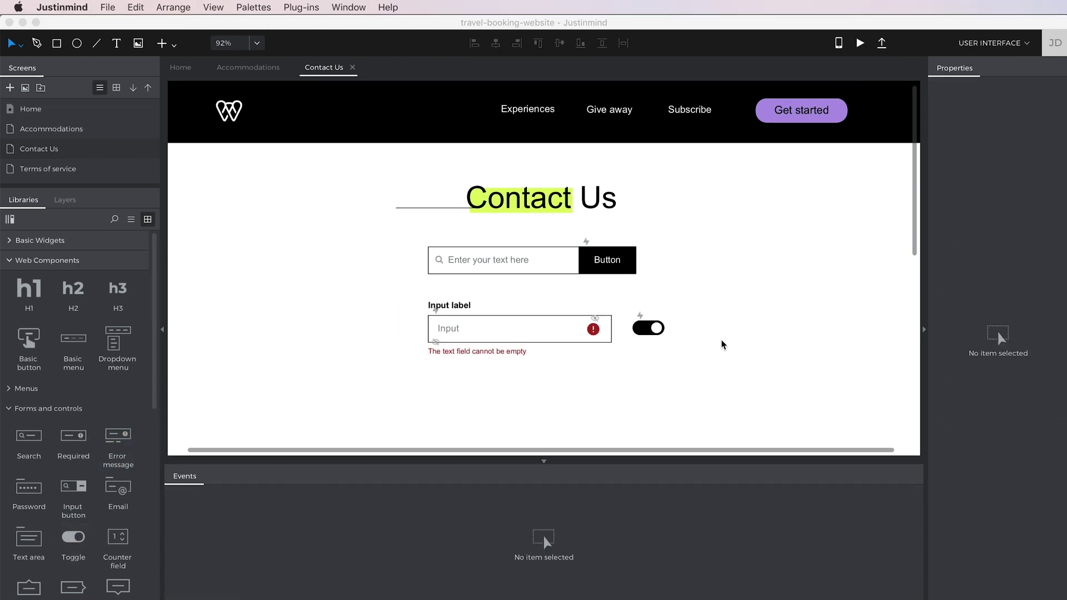
Step: Show the shared libraries in the library manager
left_click(12, 222)
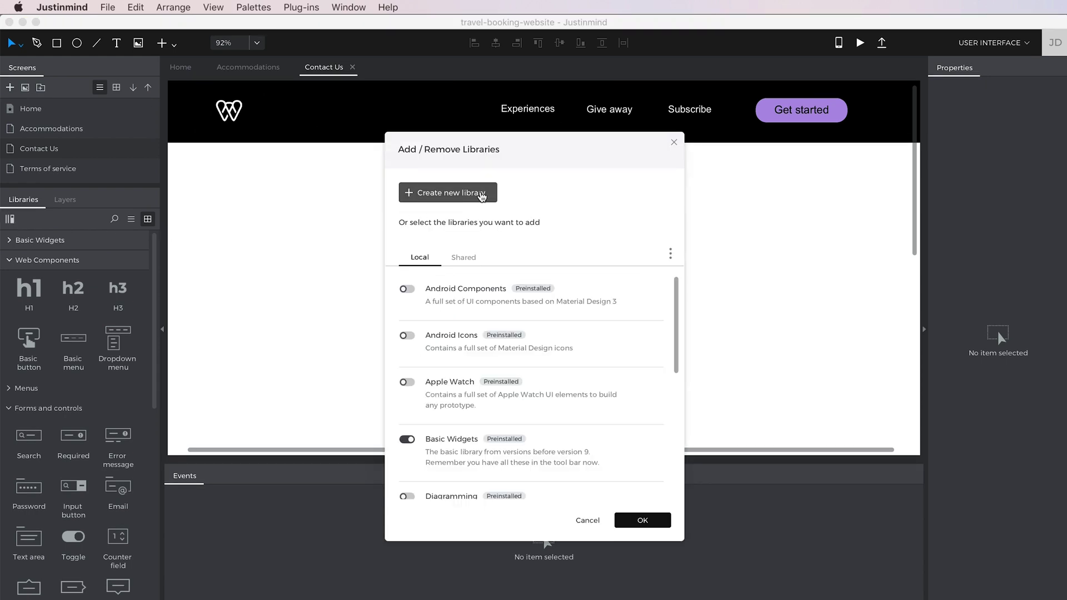
left_click(468, 258)
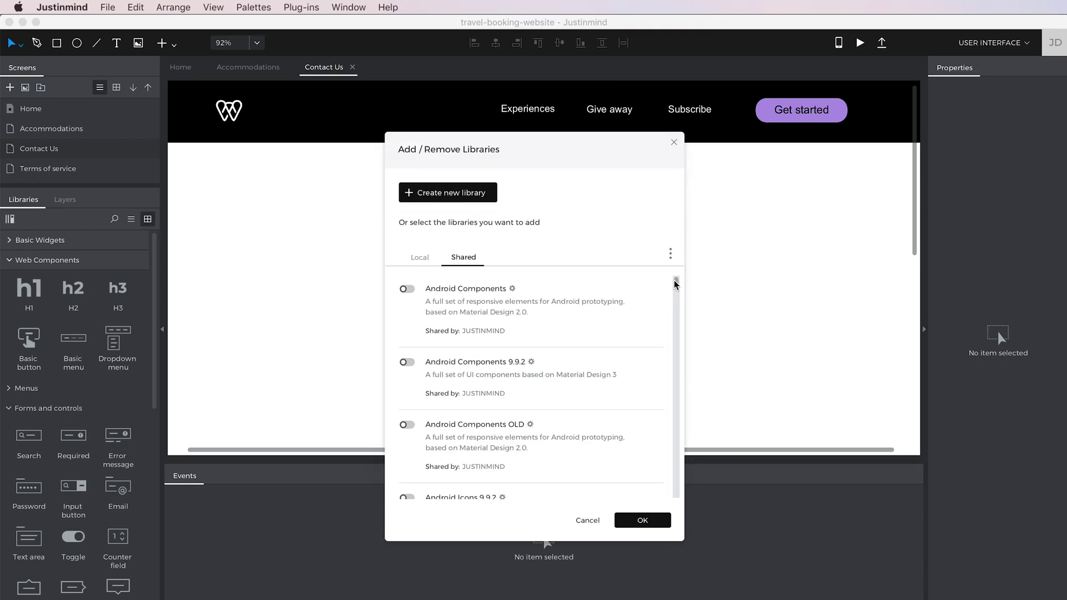
left_click_drag(676, 285, 674, 303)
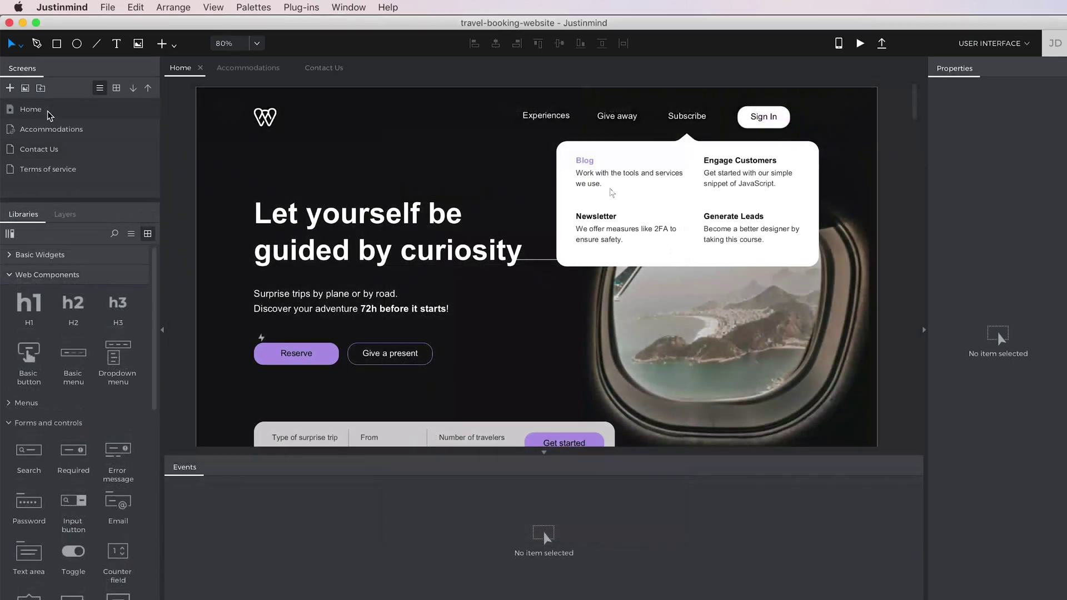
left_click(336, 357)
double_click(311, 549)
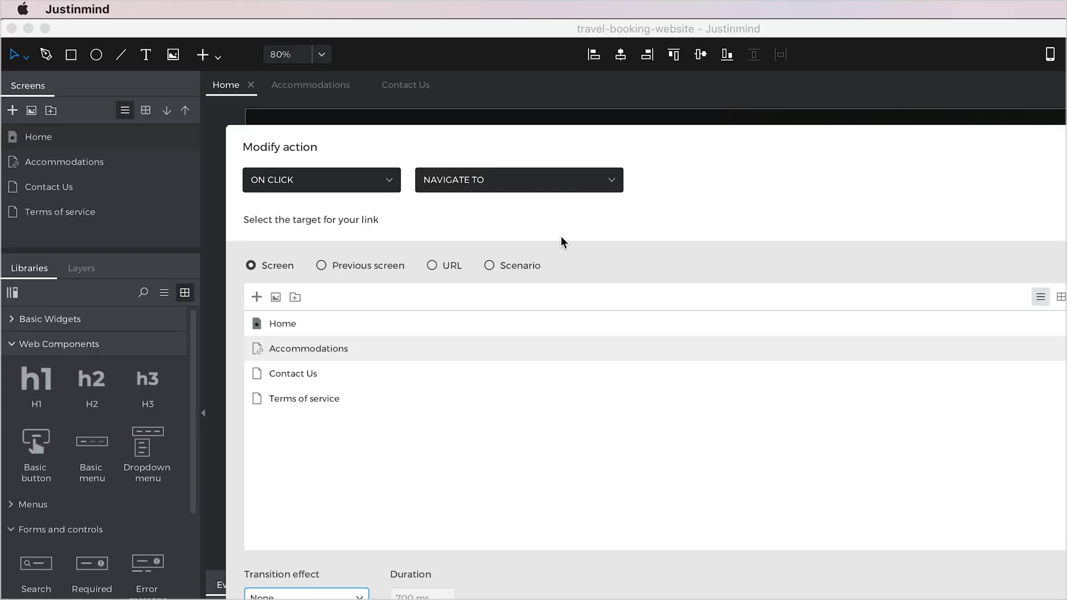
left_click(449, 146)
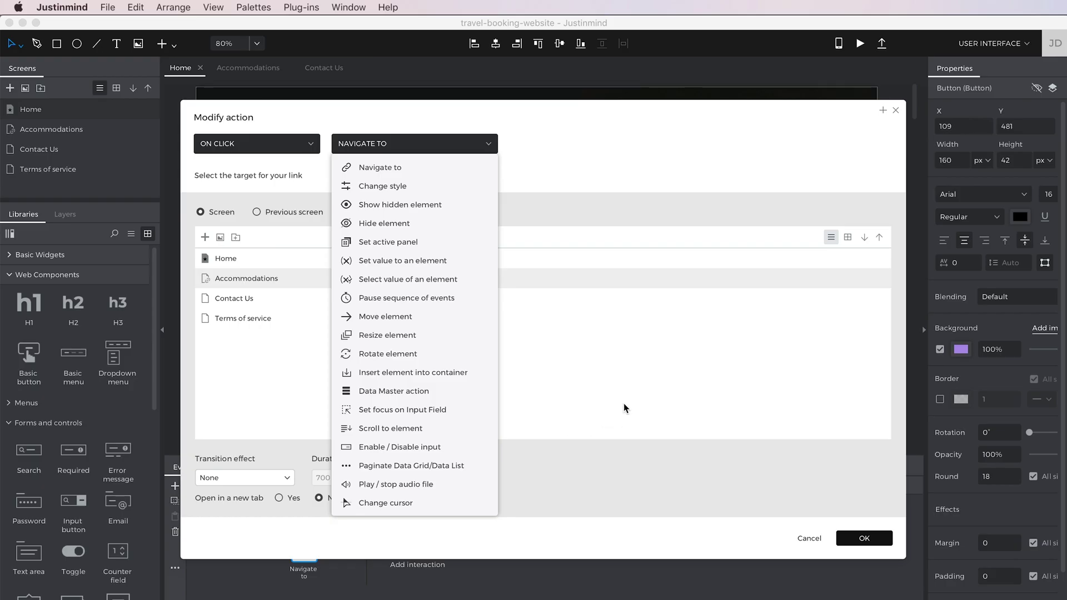
left_click(625, 409)
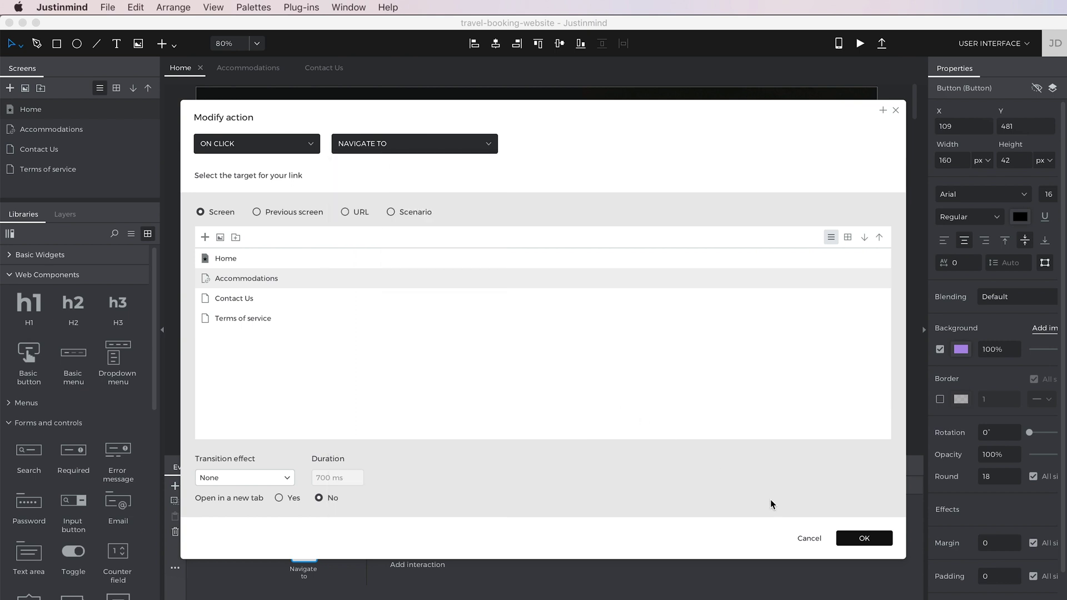
left_click(865, 538)
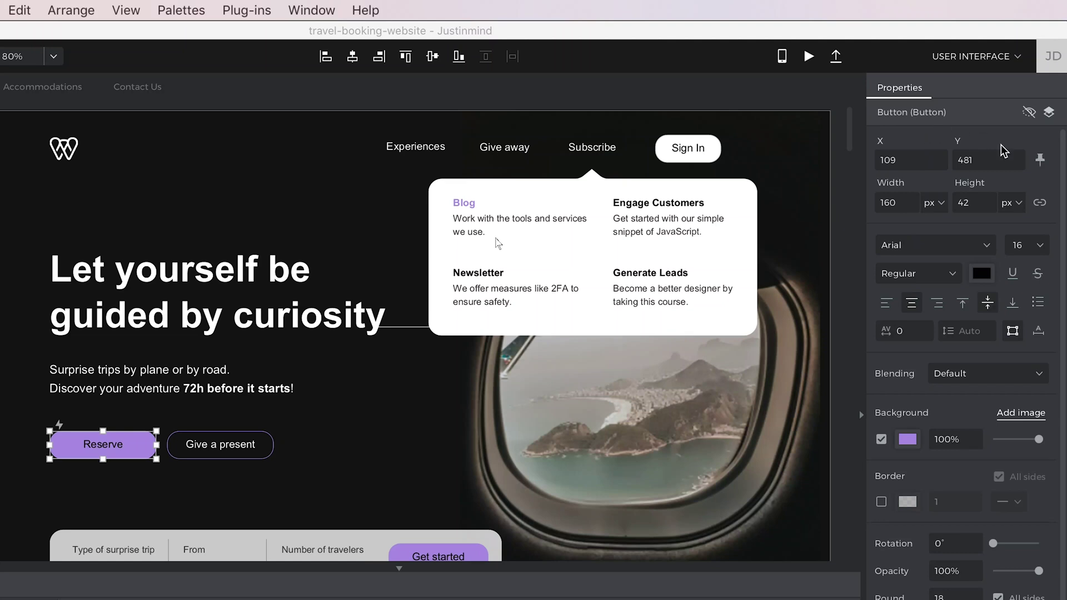
Step: Open the button's background colour picker and browse the font family list
scroll(1065, 230, "down", 2)
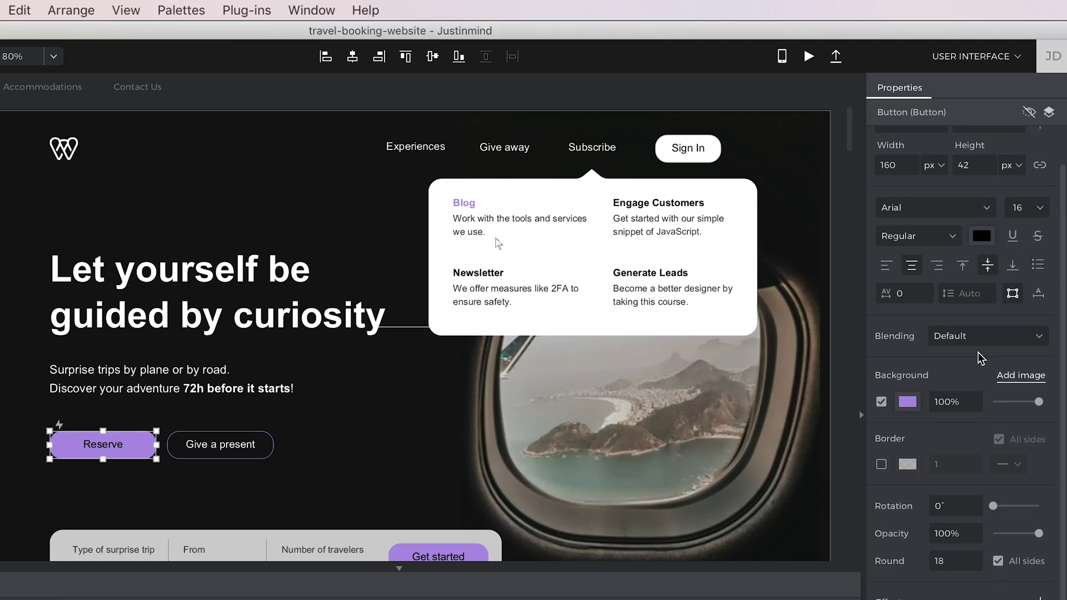
left_click(909, 404)
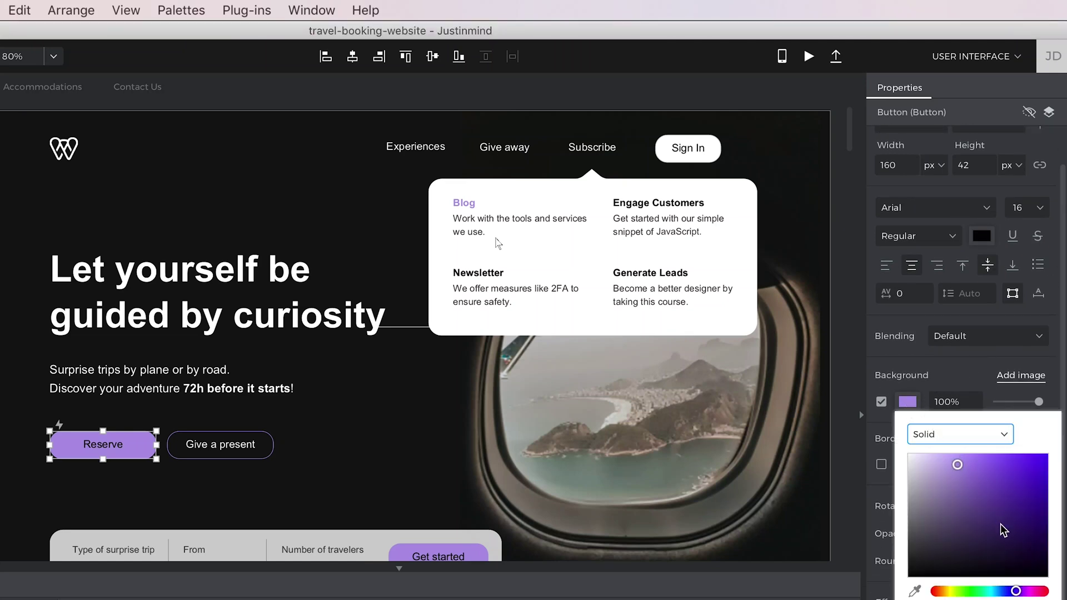
left_click(965, 209)
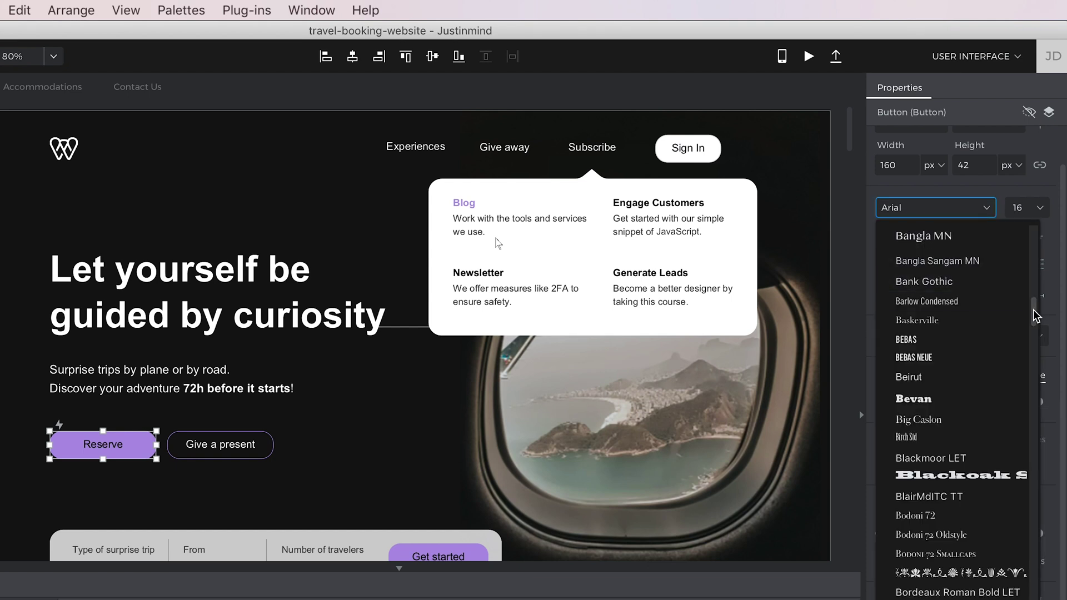
left_click_drag(1034, 313, 1035, 342)
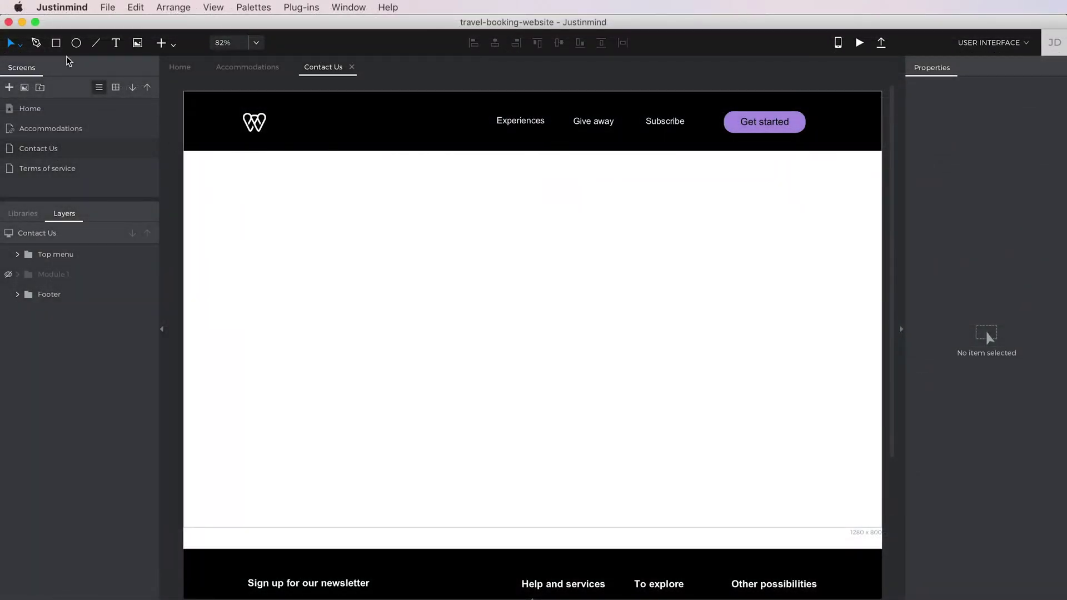
Step: Draw a wide grey banner and add the text 'Profile information' below it
left_click(55, 43)
left_click_drag(210, 174, 855, 241)
left_click(793, 299)
left_click(115, 43)
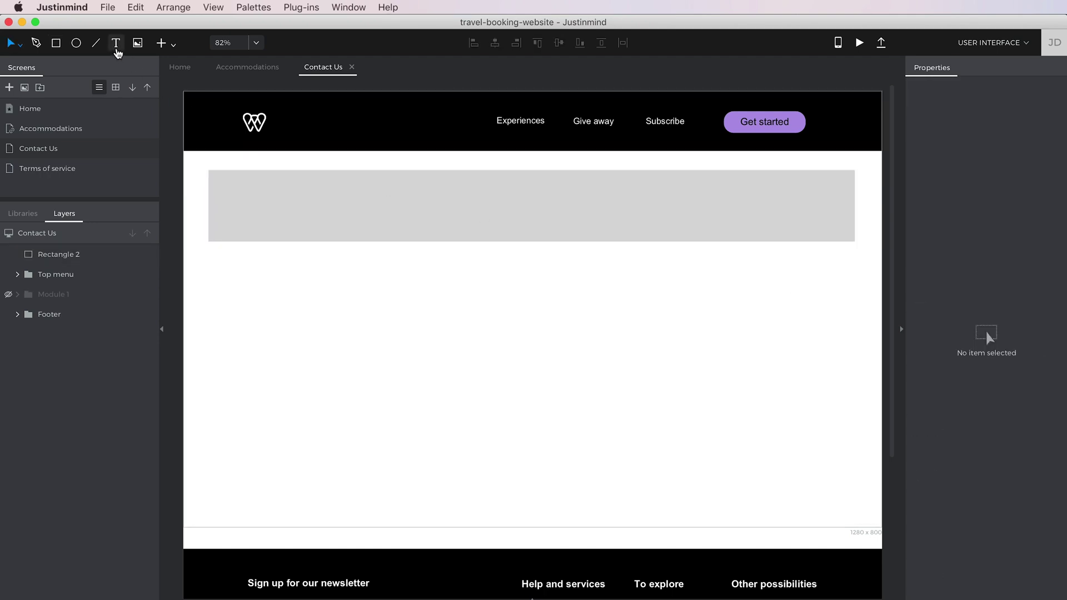
left_click(214, 268)
type("Pro")
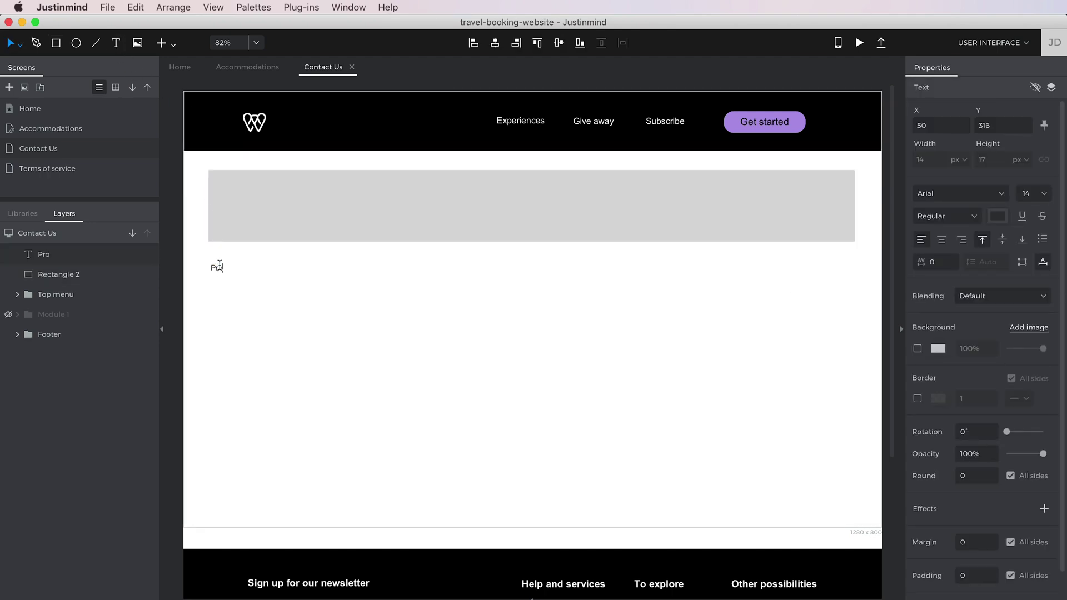
type("file information")
left_click(265, 291)
Step: Style the heading in Roboto Medium, size 25, dark blue (#3958BD)
left_click(269, 269)
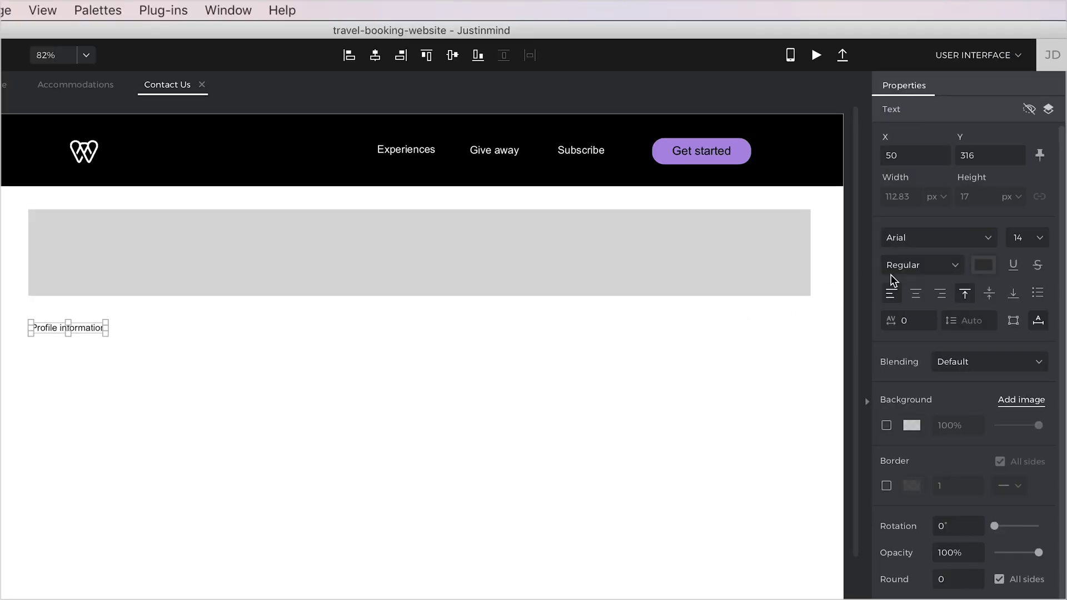
left_click(1029, 194)
left_click_drag(1022, 240, 997, 237)
key("Return")
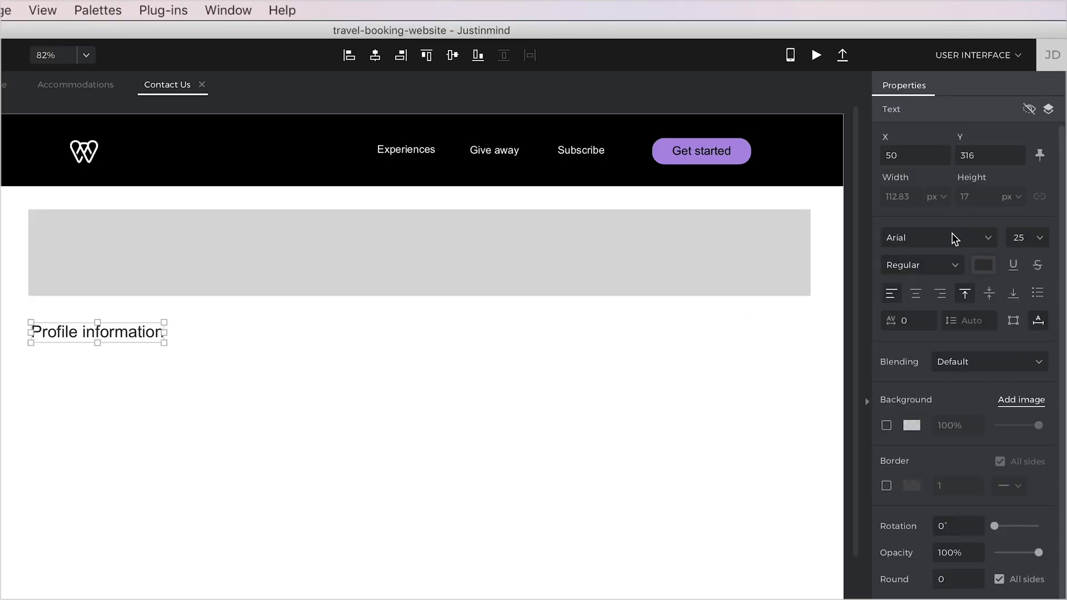
left_click(954, 238)
key("r")
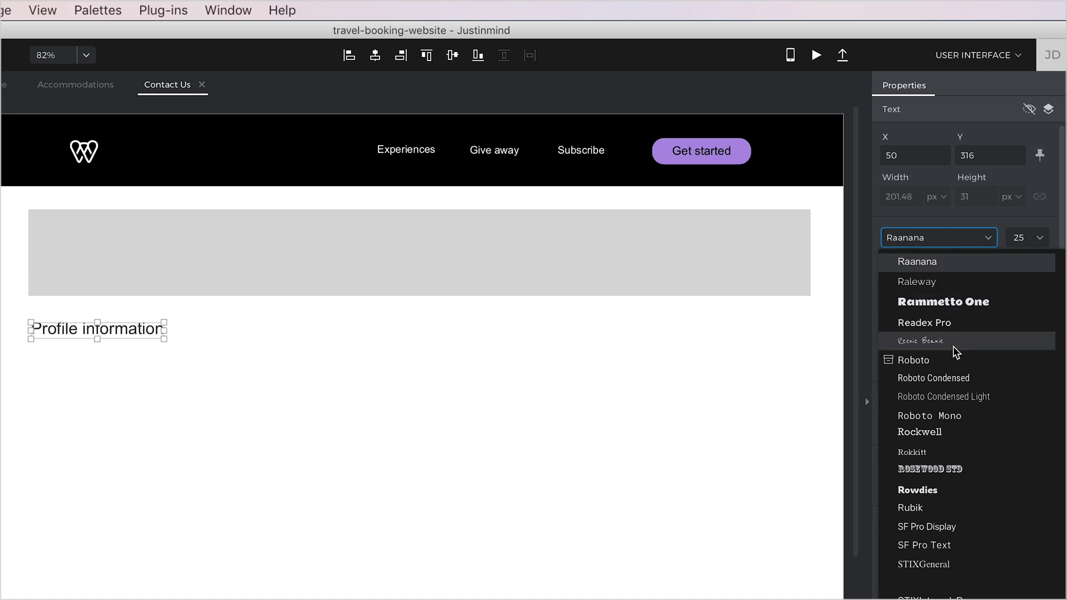
left_click(949, 363)
left_click(944, 267)
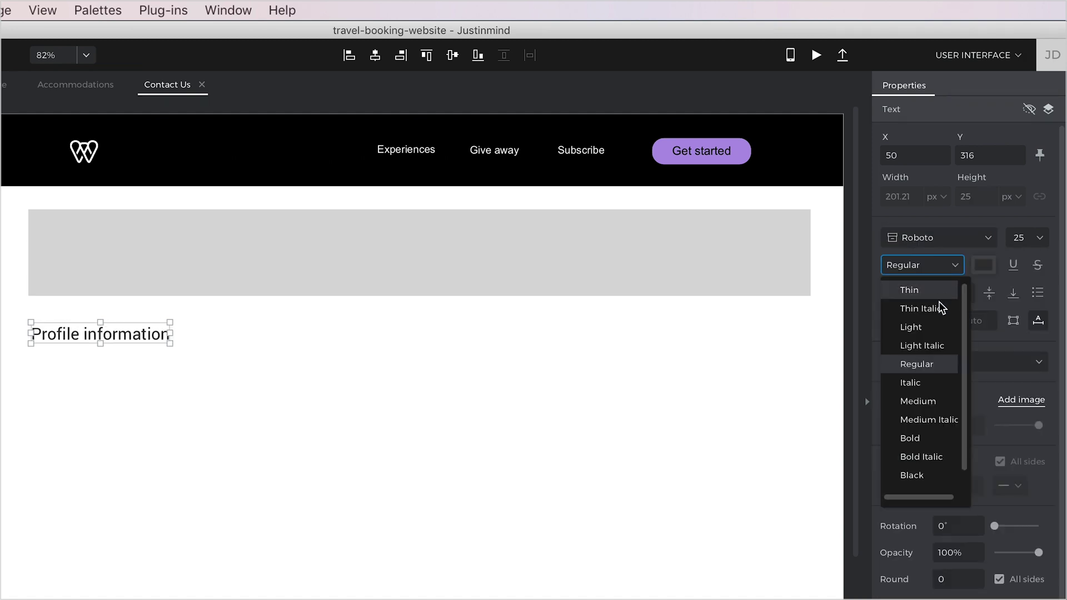
left_click(924, 403)
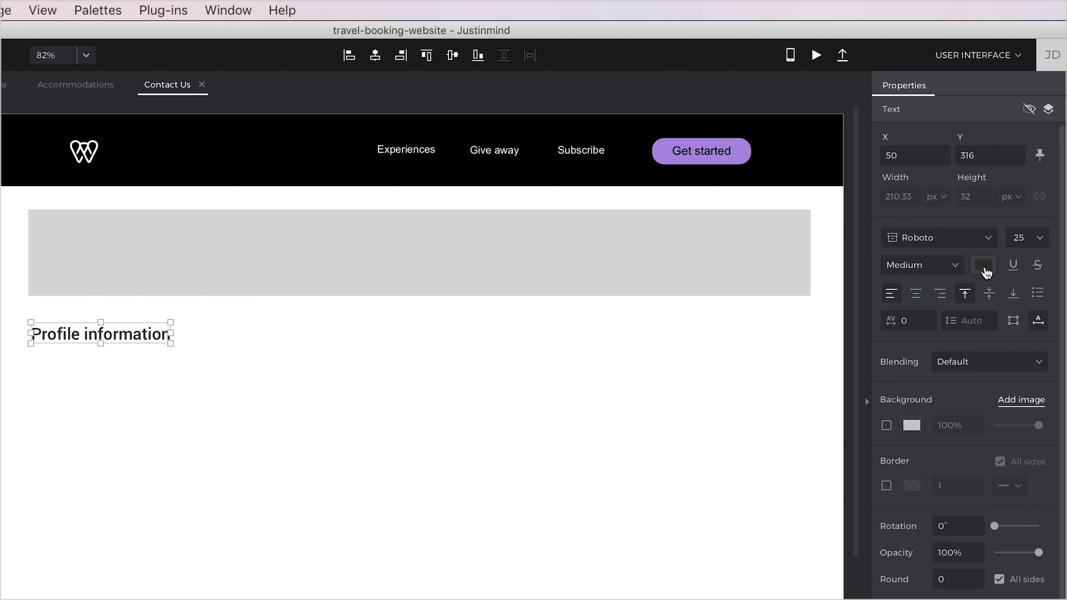
left_click(984, 265)
left_click(1012, 425)
left_click(1012, 322)
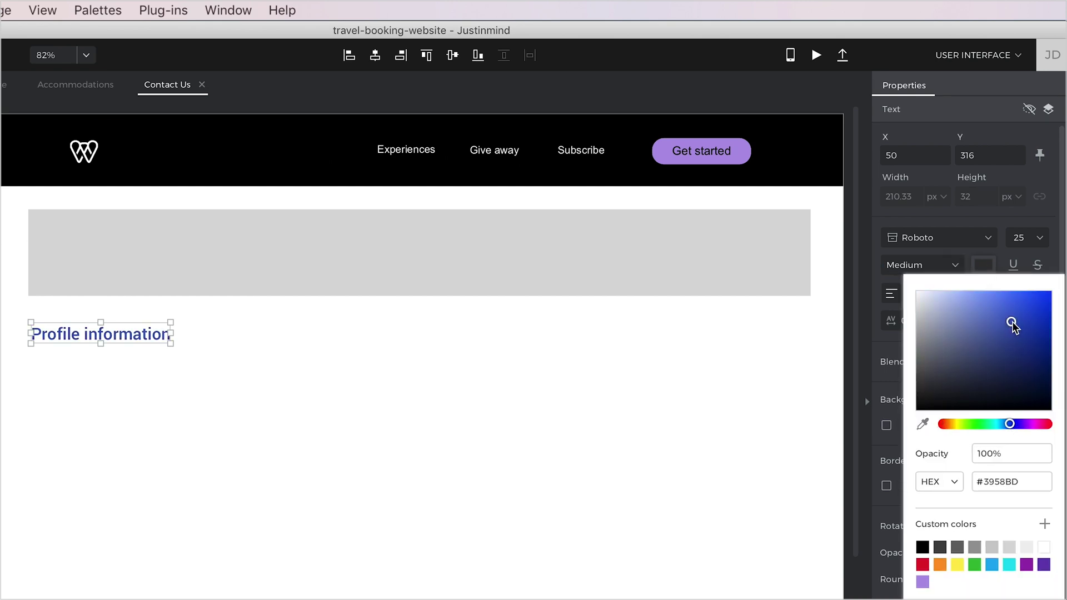
left_click(668, 388)
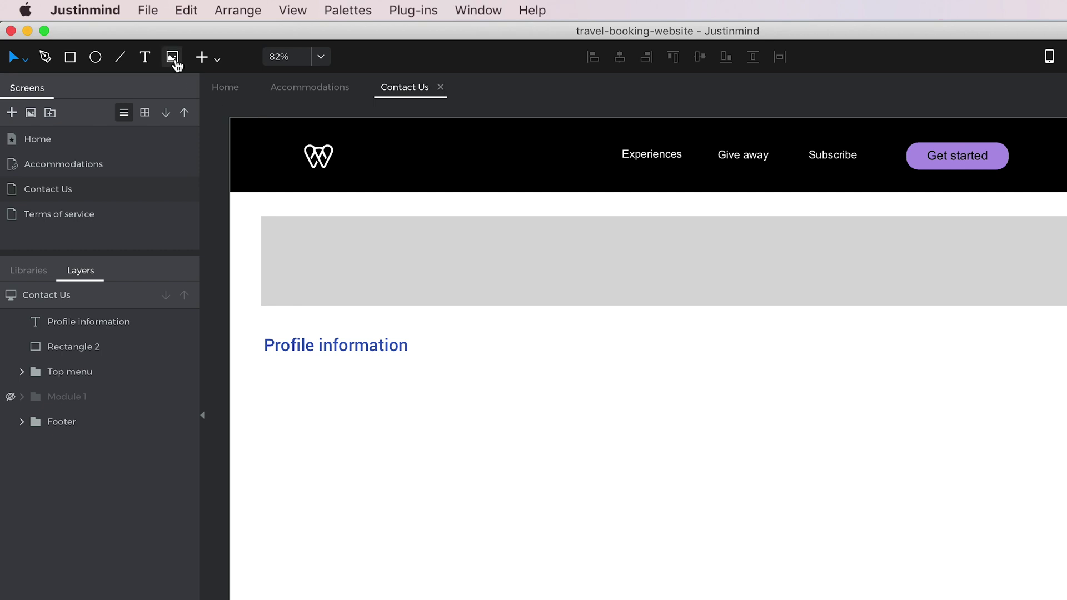
Step: Insert testimonial-1.png, included in the prototype, and resize it to 298 × 298 px
left_click(172, 57)
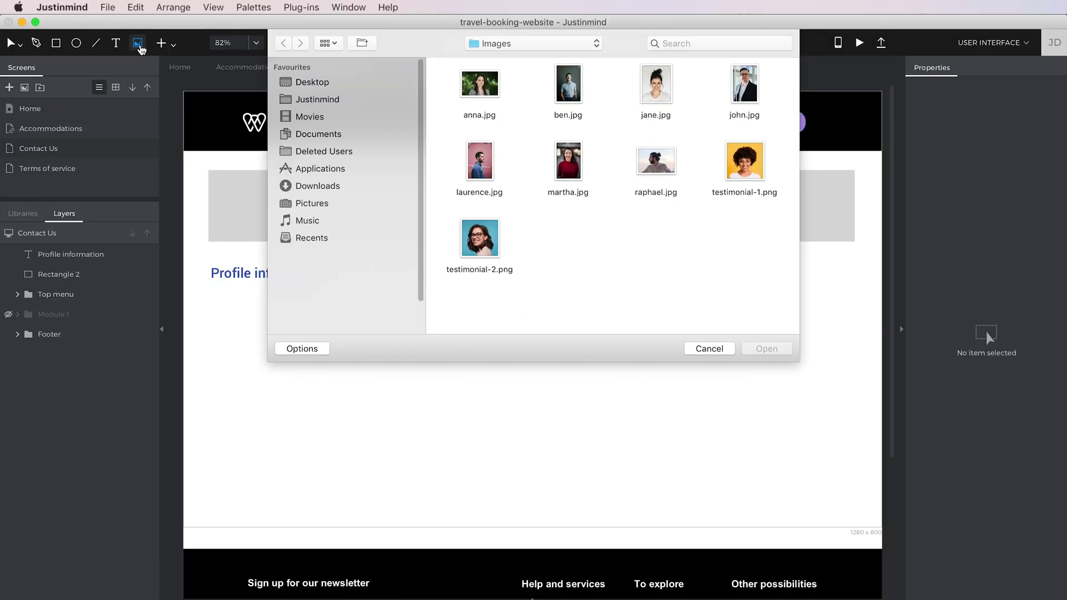
left_click(957, 217)
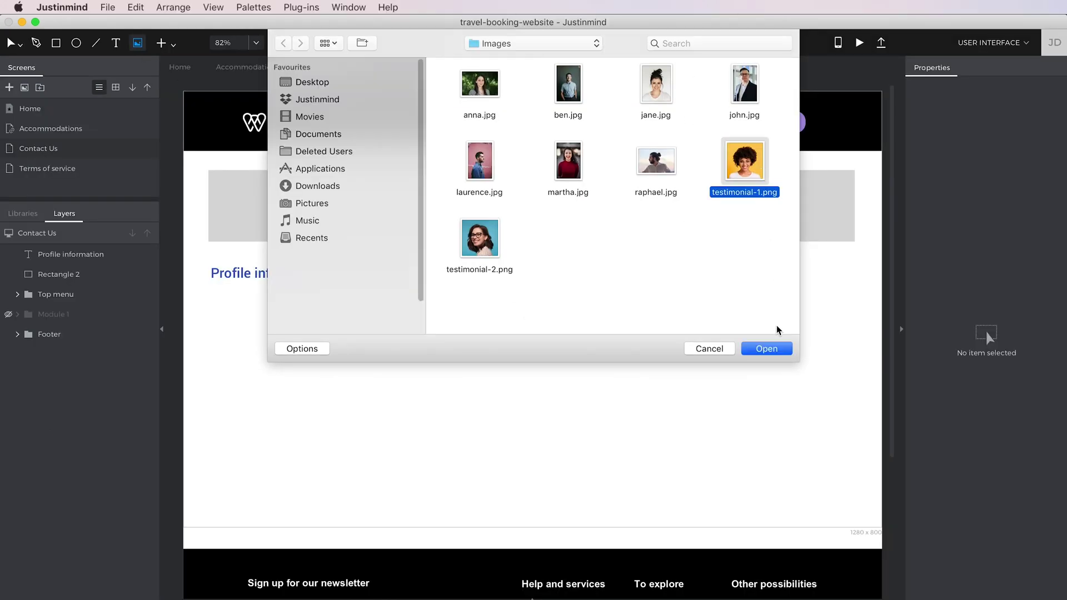
left_click(780, 349)
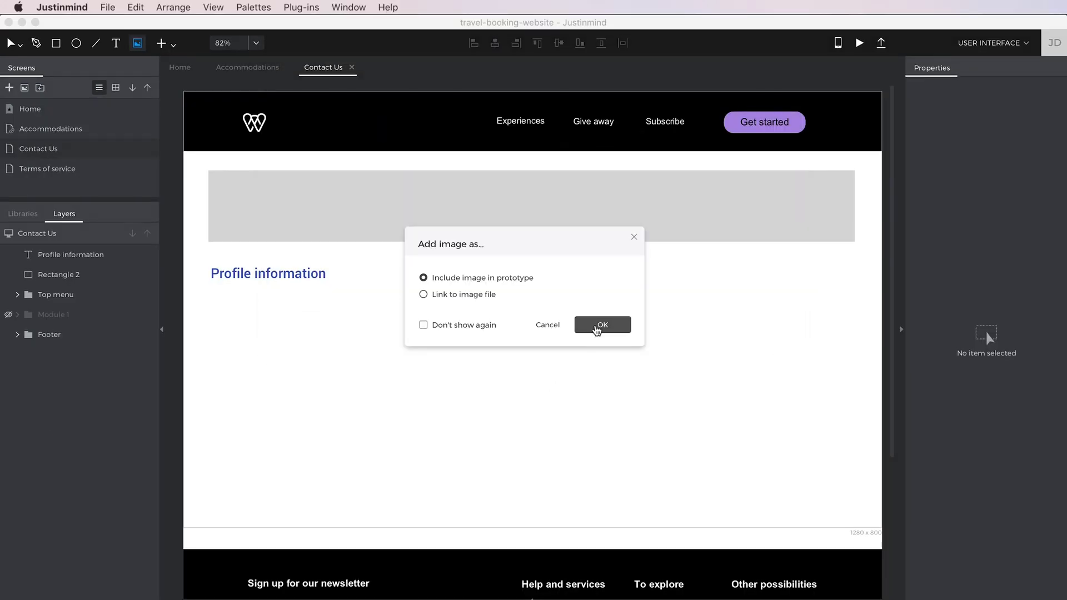
left_click(597, 328)
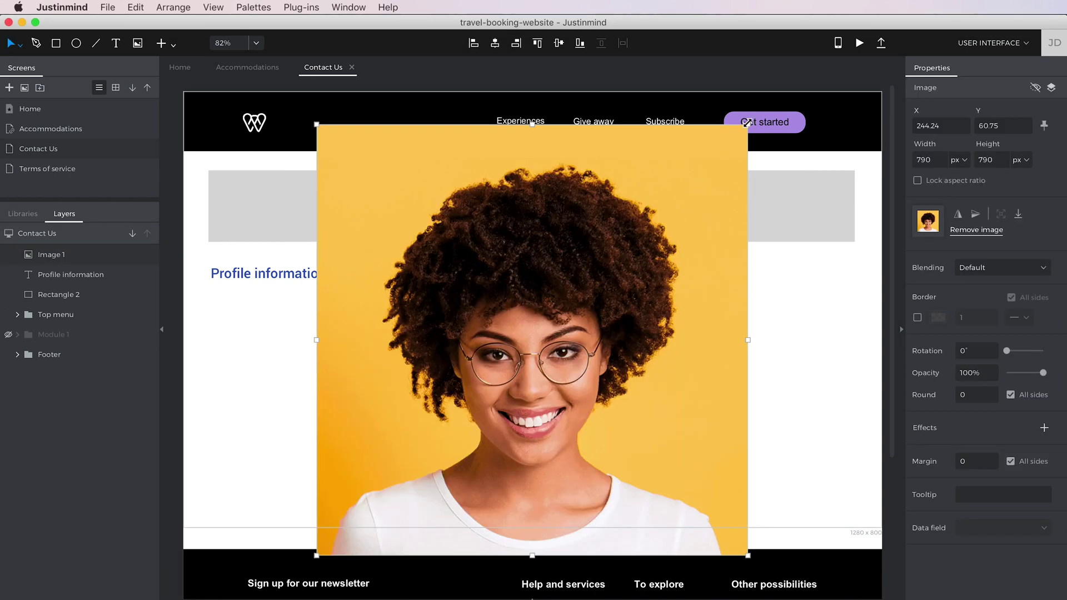
left_click_drag(748, 123, 655, 260)
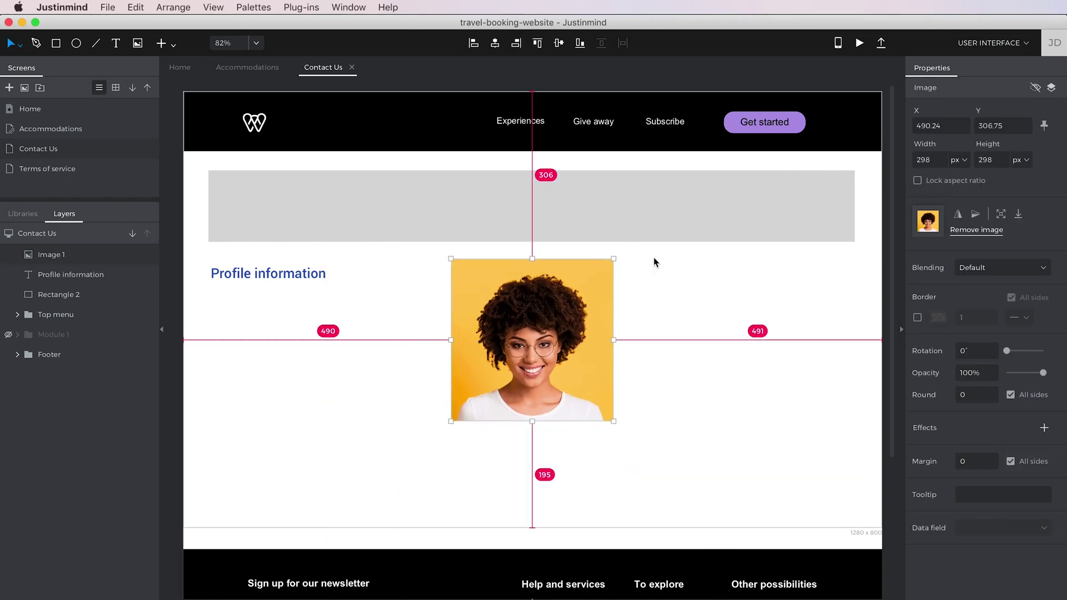
Step: Mask the portrait with a drawn circle, then move it left and down
left_click(78, 47)
left_click_drag(457, 266, 612, 421)
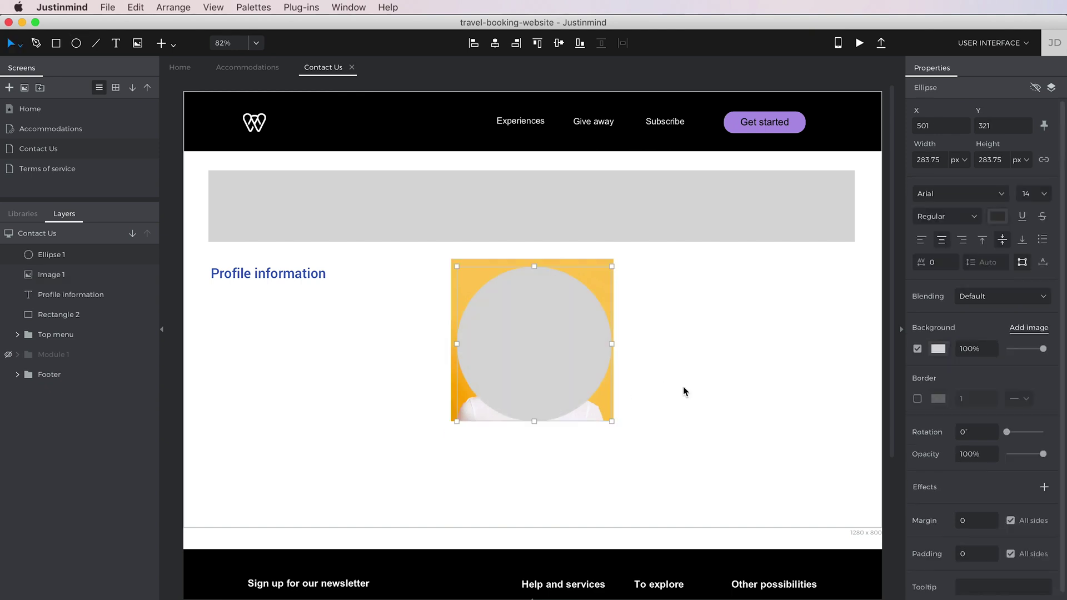
left_click_drag(684, 392, 550, 348)
left_click(993, 196)
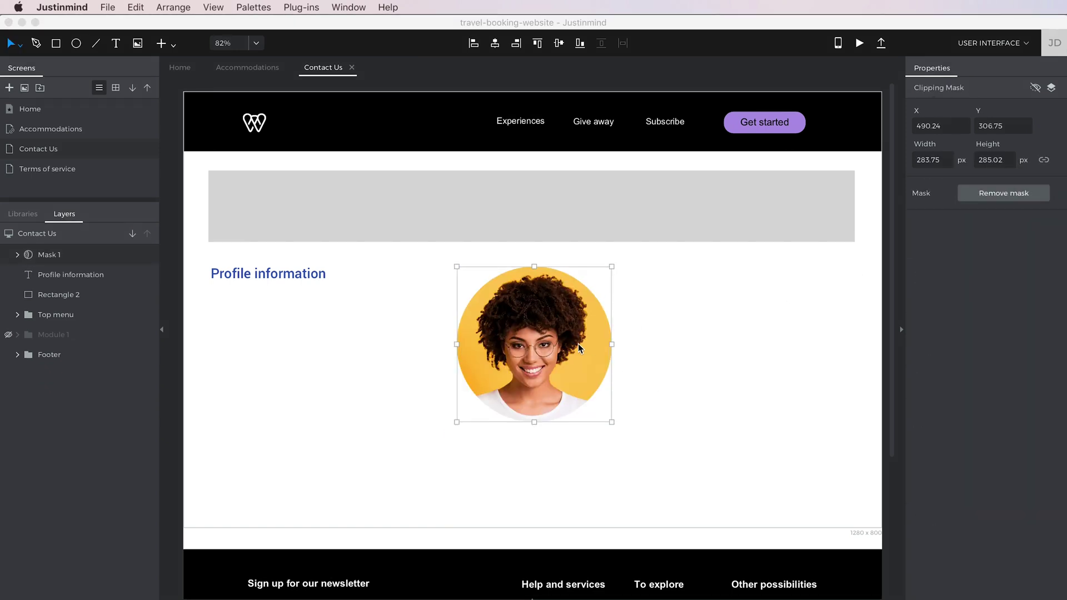
left_click_drag(578, 343, 442, 387)
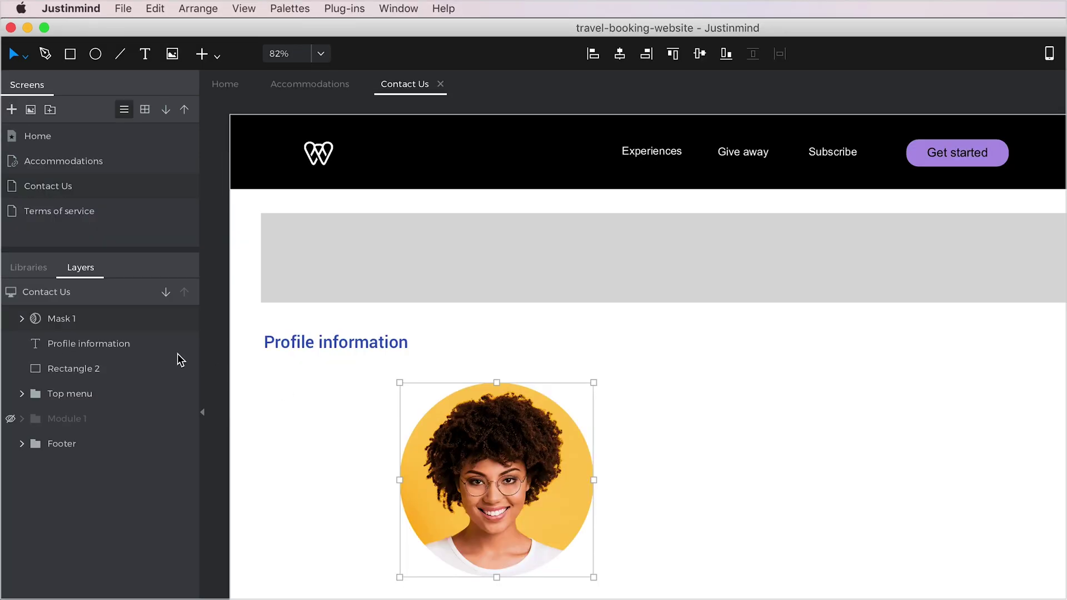
Step: Add a Search input and a Small card from Libraries, placing the card below Search
left_click(25, 214)
left_click_drag(191, 331, 195, 397)
left_click_drag(35, 367, 670, 411)
left_click_drag(196, 411, 198, 556)
left_click_drag(90, 531, 703, 470)
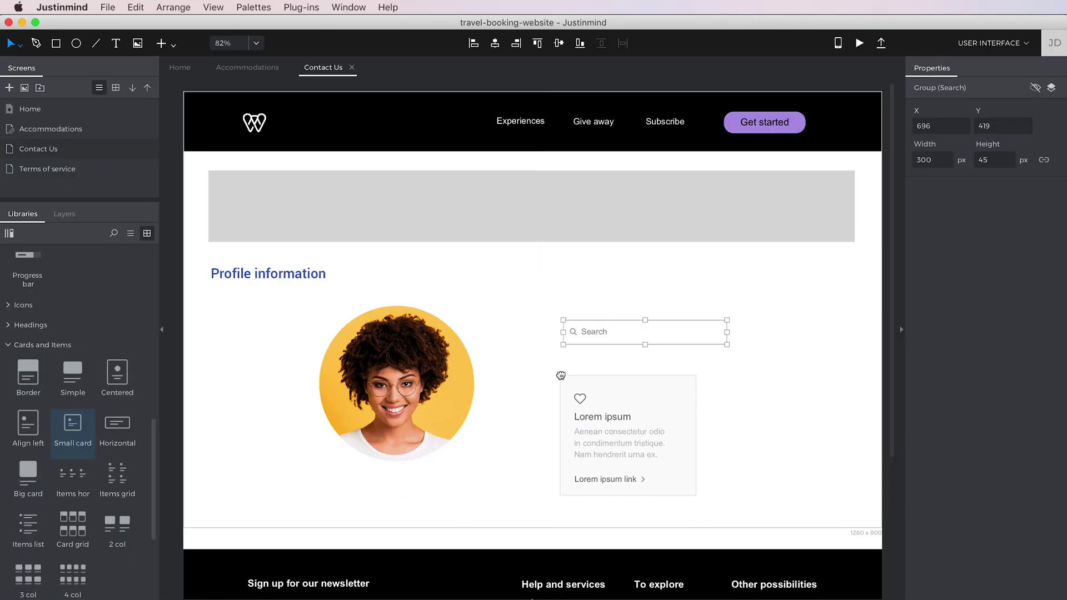
left_click_drag(561, 375, 563, 367)
Step: Select the card's heart icon, heading, paragraph and background using Direct selection
double_click(583, 393)
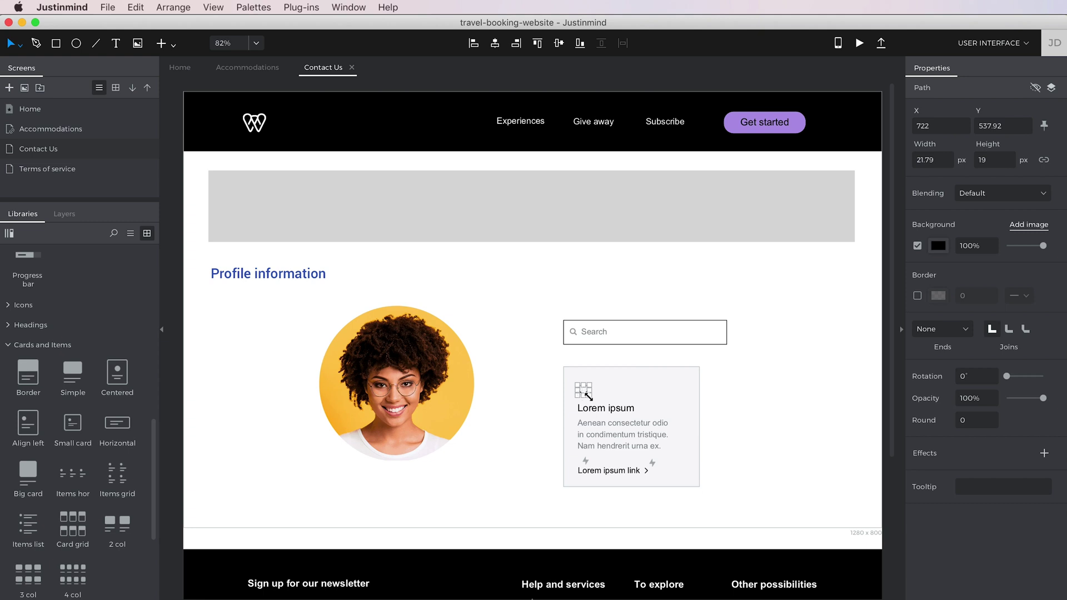
left_click(631, 409)
left_click(641, 439)
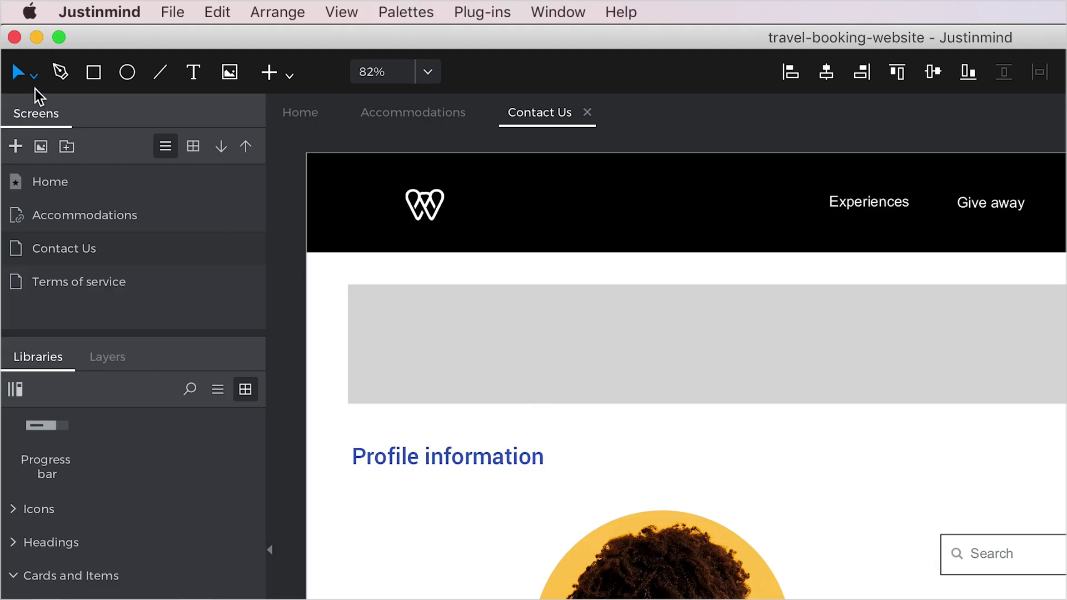
left_click(20, 46)
left_click(55, 92)
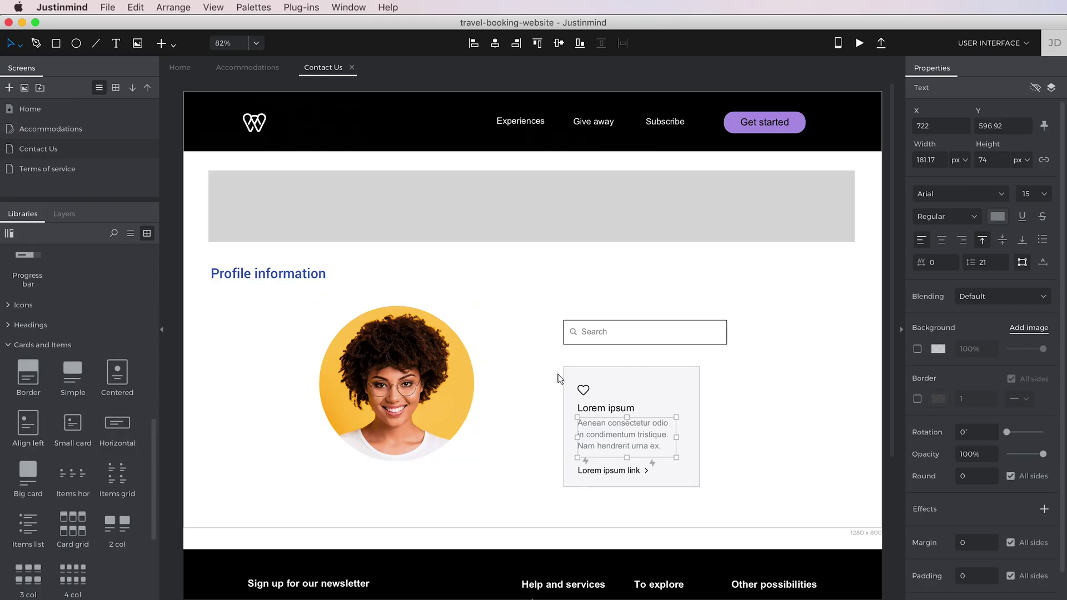
left_click(679, 396)
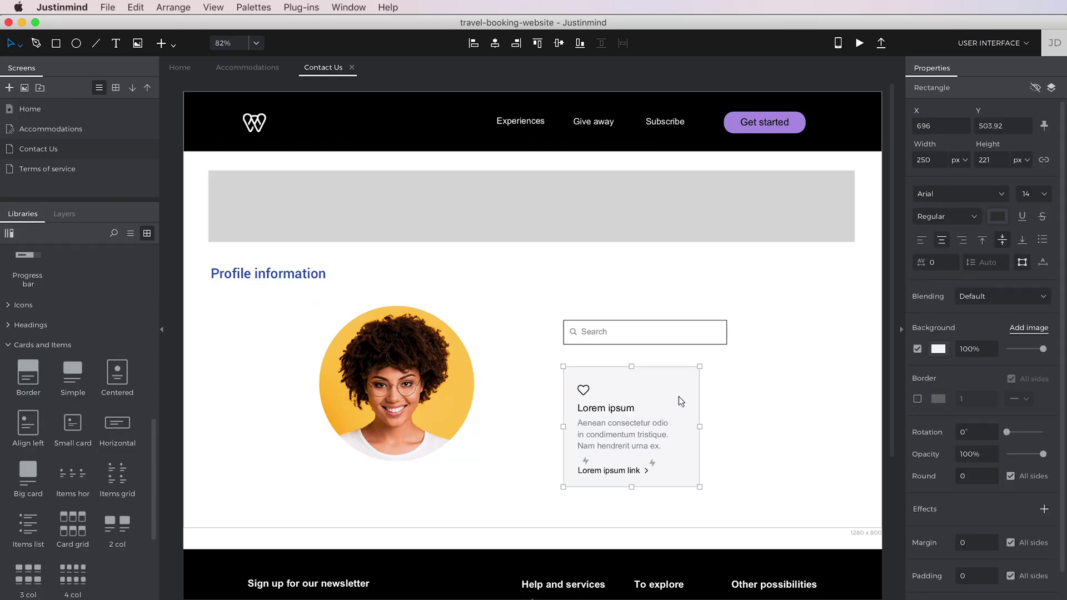
Step: Draw a 300 × 57 select dropdown above the Search field, keeping its font style Regular
left_click(769, 396)
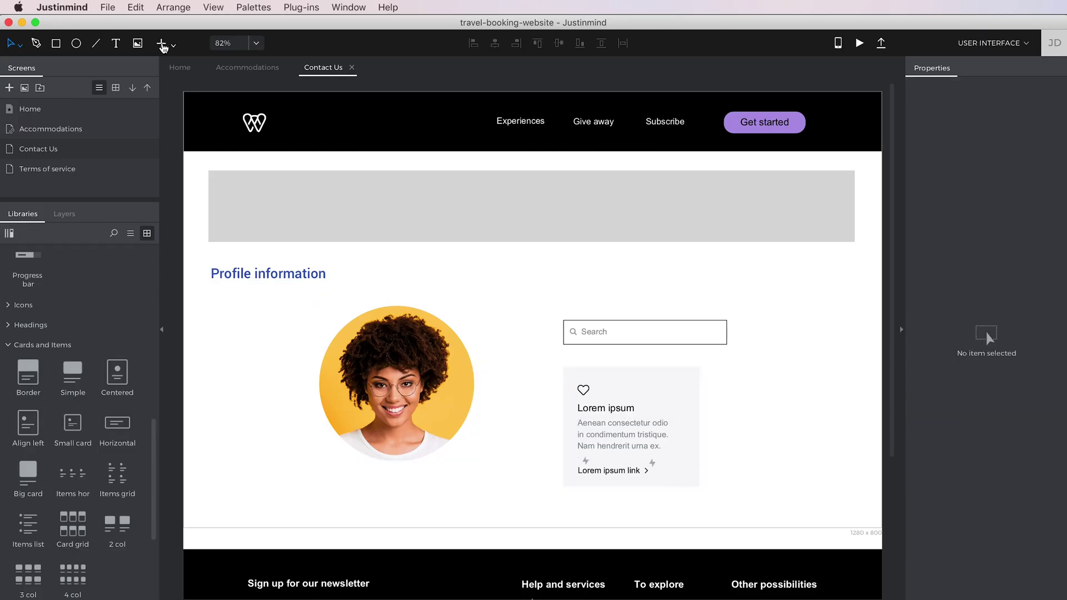
left_click(162, 44)
mouse_move(266, 128)
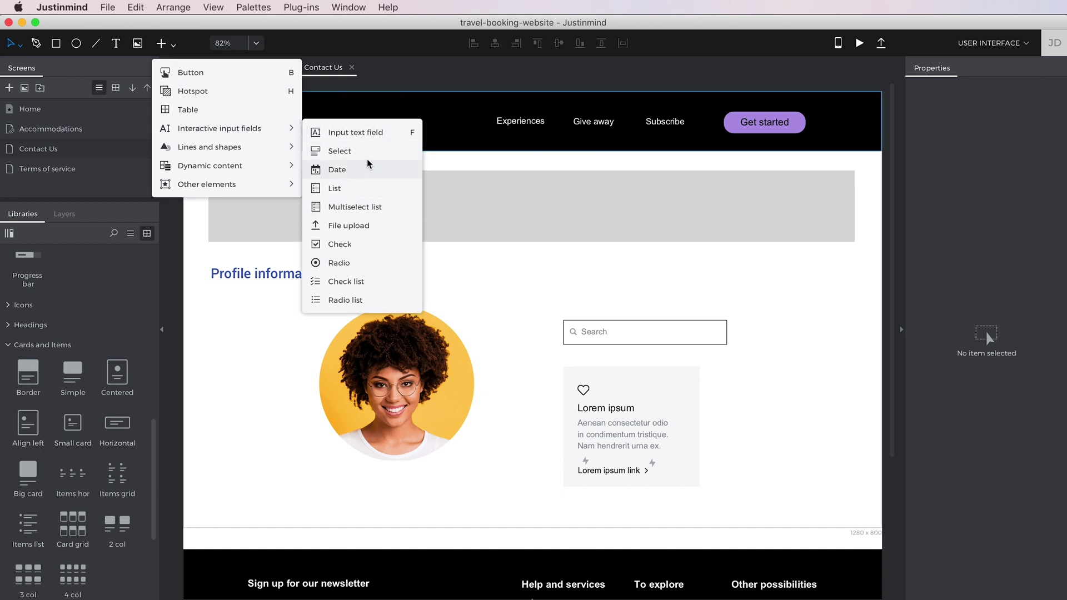
left_click(341, 150)
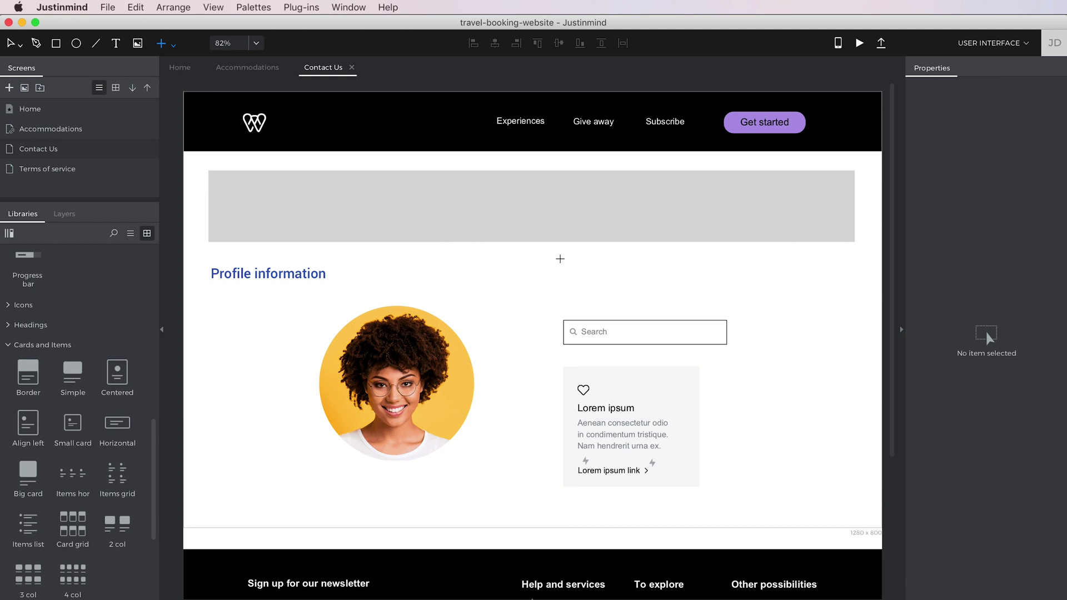
left_click_drag(564, 260, 726, 292)
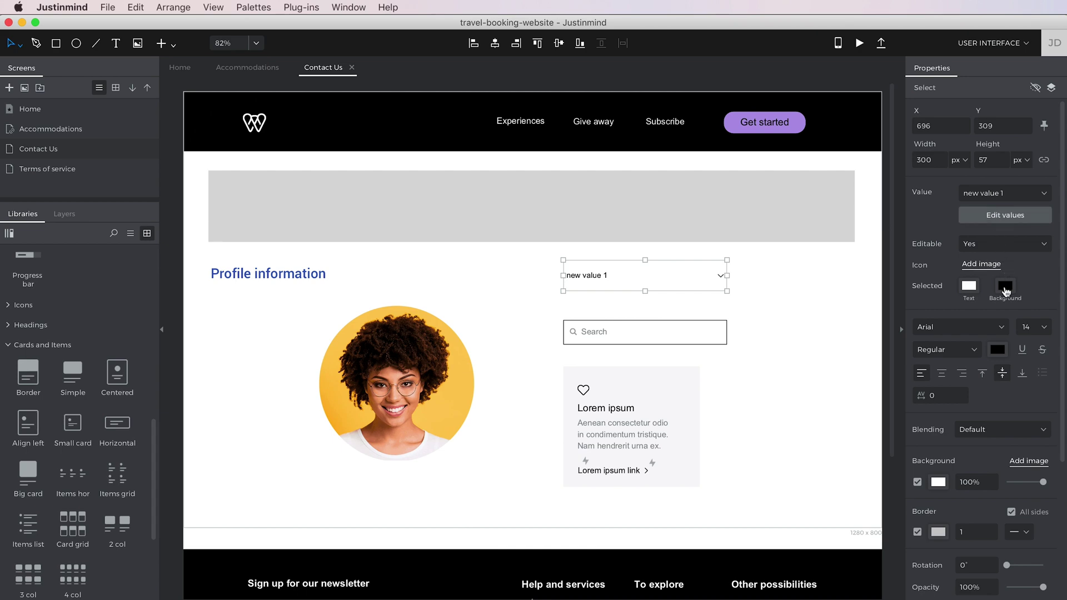
left_click(973, 350)
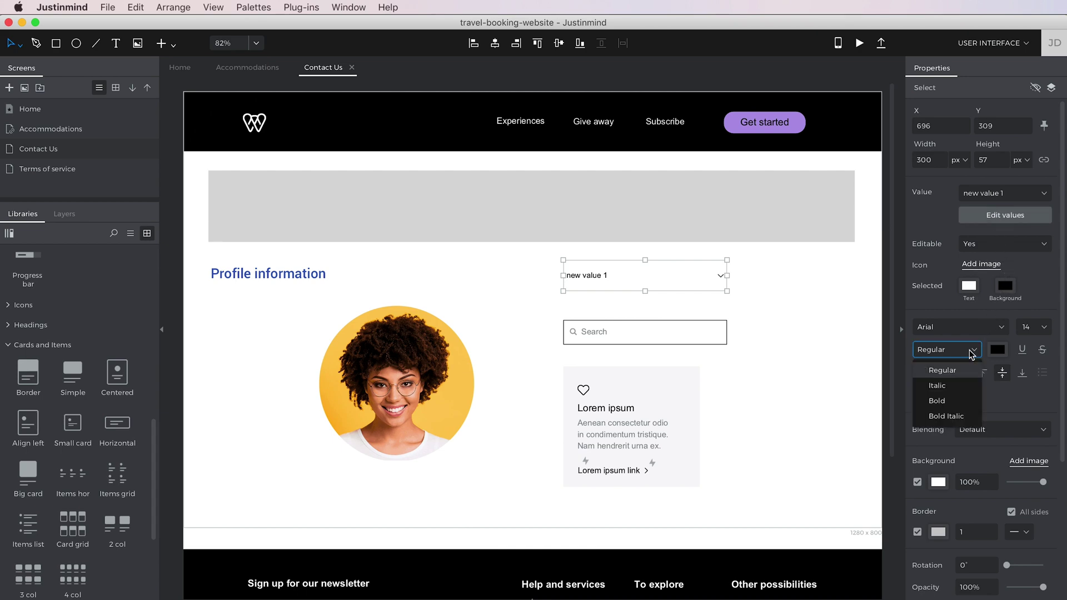
left_click(933, 356)
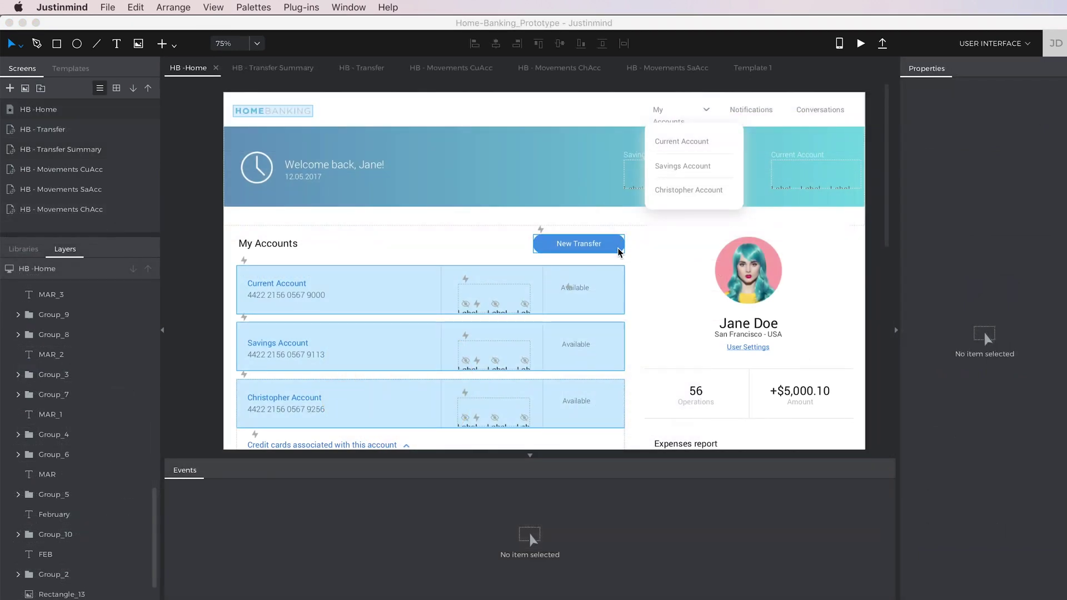
Step: Link the New Transfer button to HB - Transfer and view its new On Click event
left_click(620, 253)
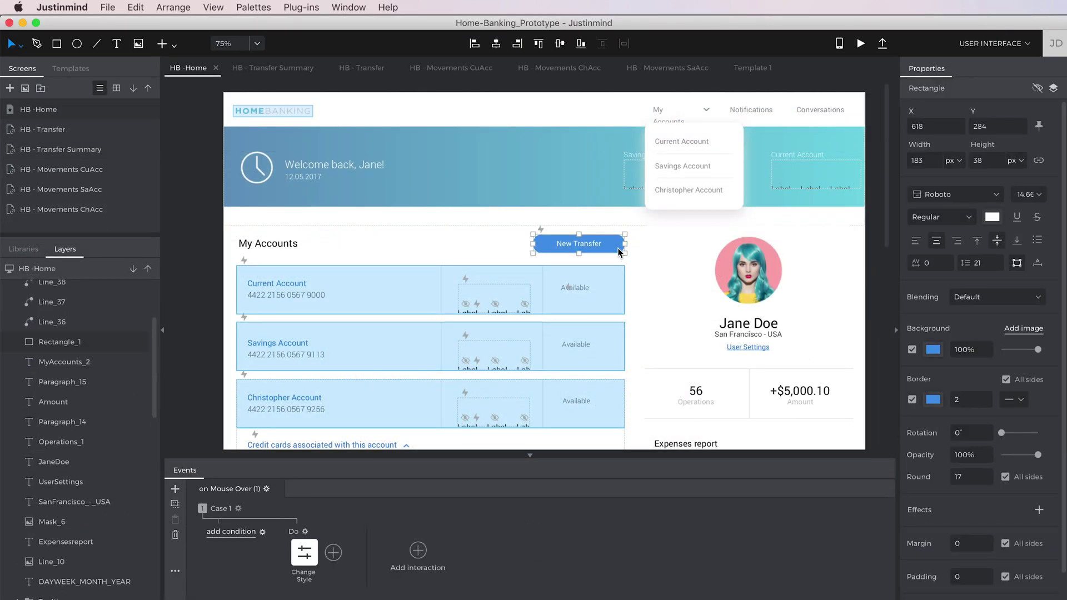
left_click_drag(620, 252, 131, 135)
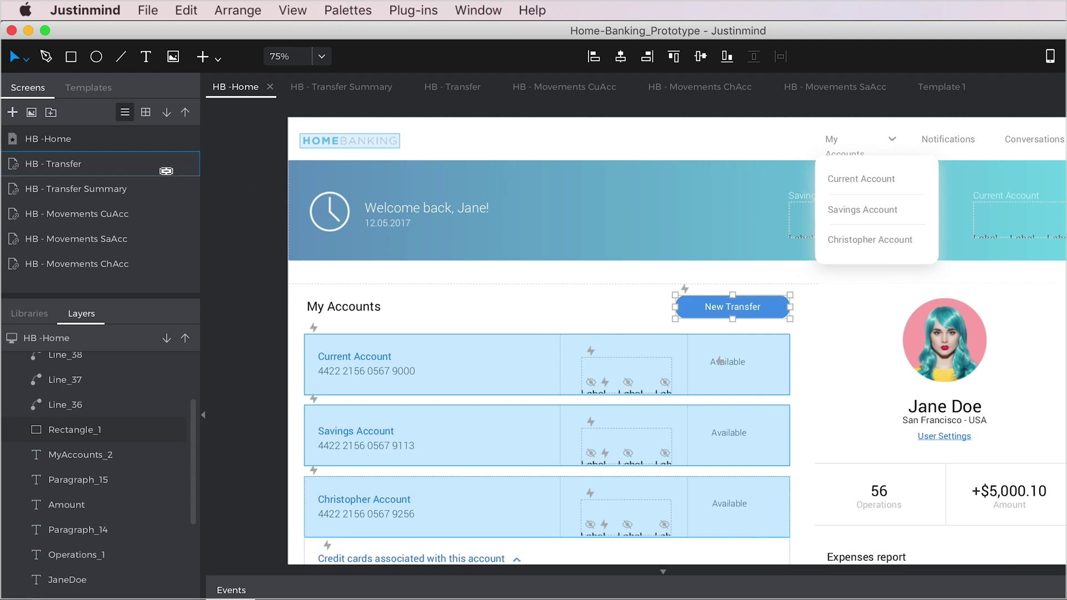
left_click_drag(166, 171, 163, 169)
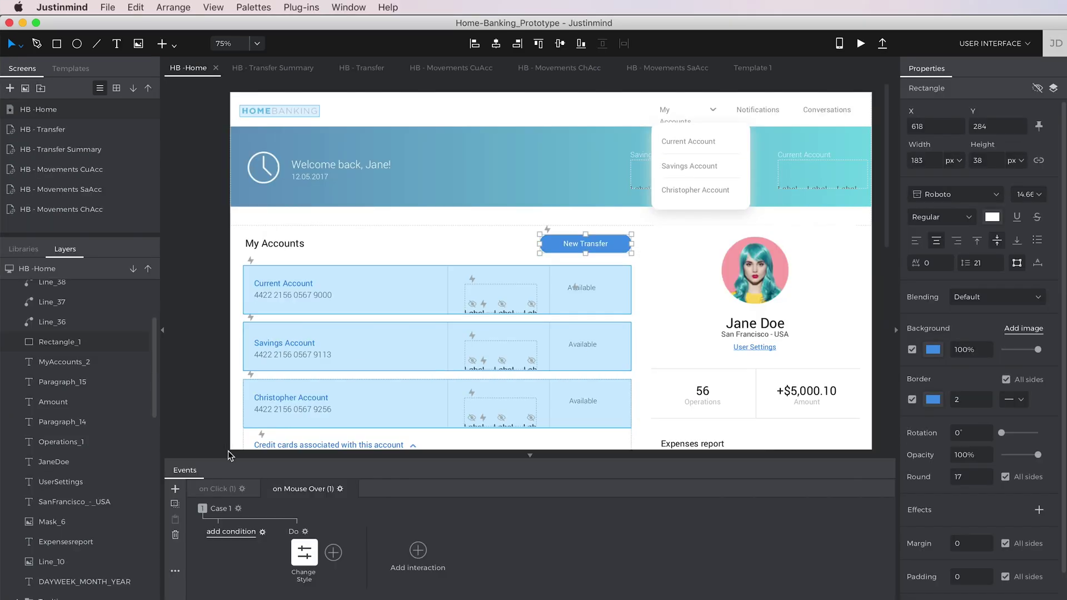
left_click(235, 489)
left_click_drag(244, 455, 244, 425)
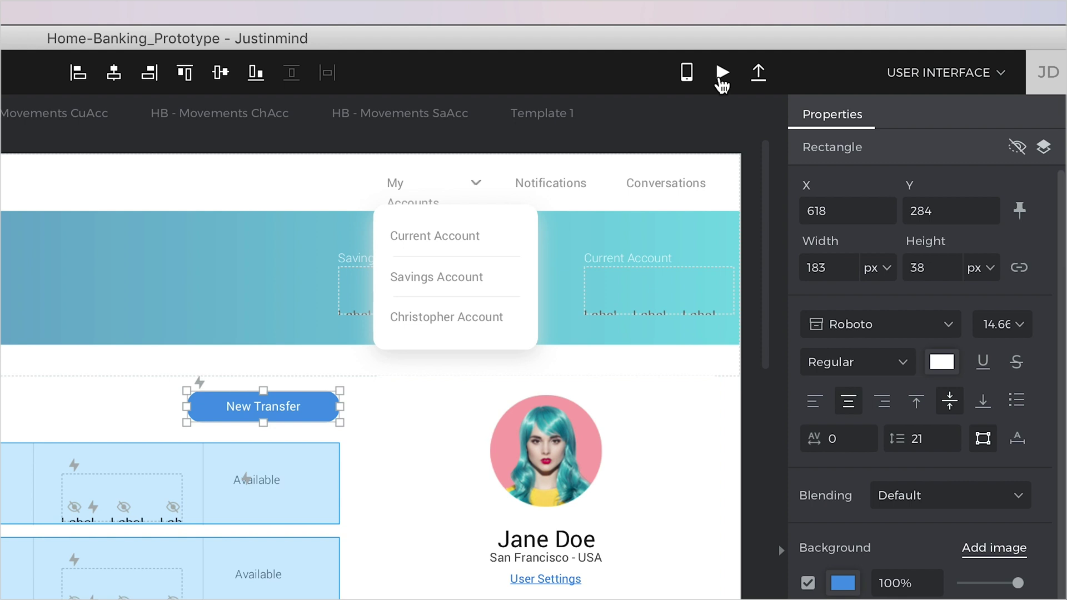
Step: Run the prototype in the browser simulation and go to the New Transfer screen
left_click(721, 75)
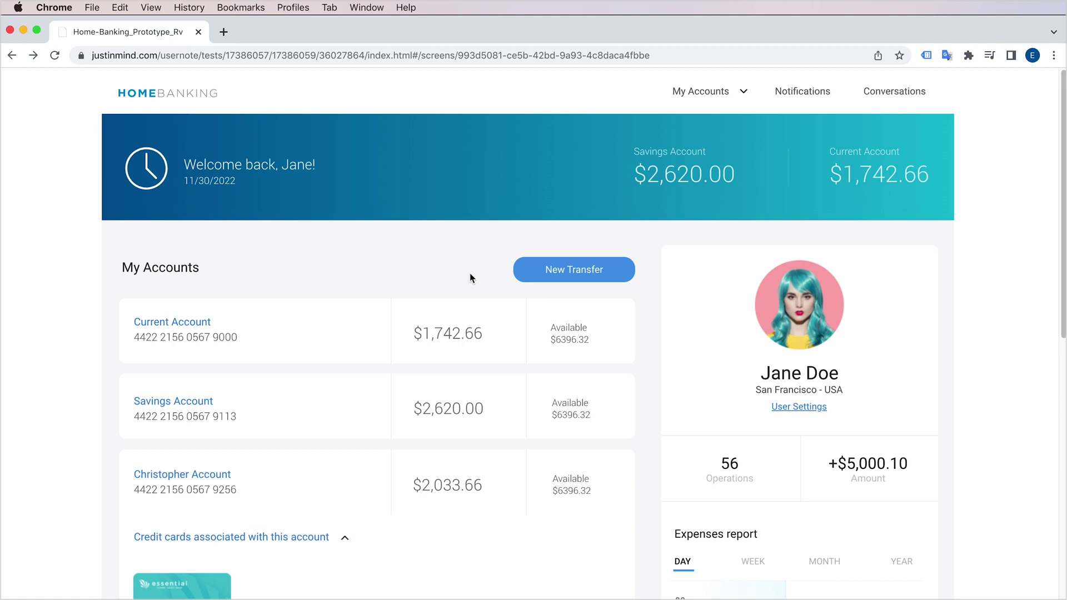
left_click(573, 269)
scroll(572, 267, "down", 2)
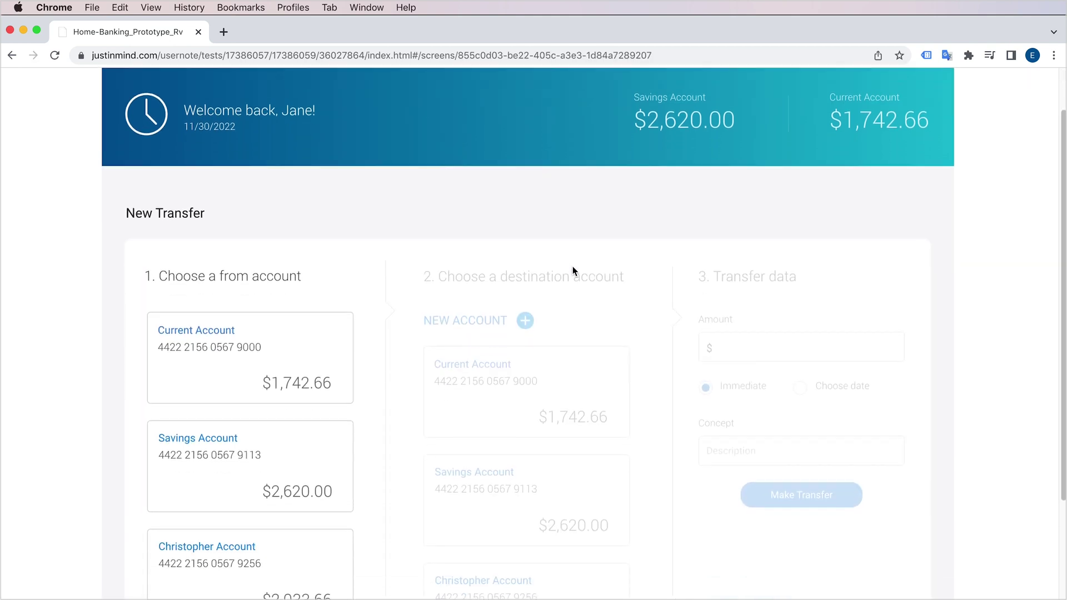
Step: Submit a $150.00 transfer from Current Account to Savings Account dated 11/05/2022
left_click(288, 374)
left_click(489, 389)
type("150")
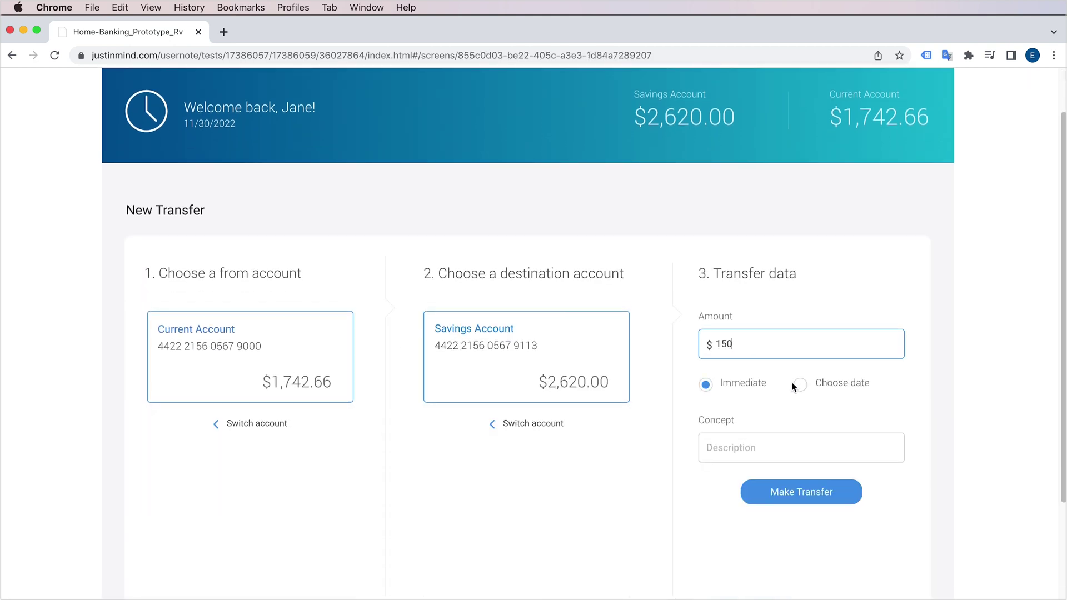
left_click(799, 384)
left_click(822, 448)
left_click(830, 518)
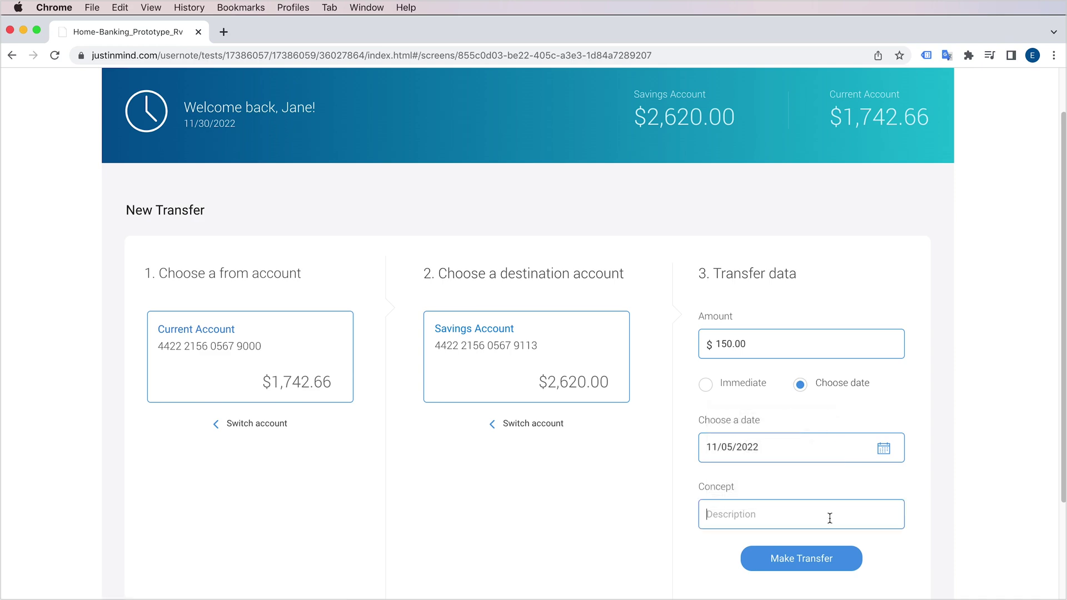
left_click(828, 561)
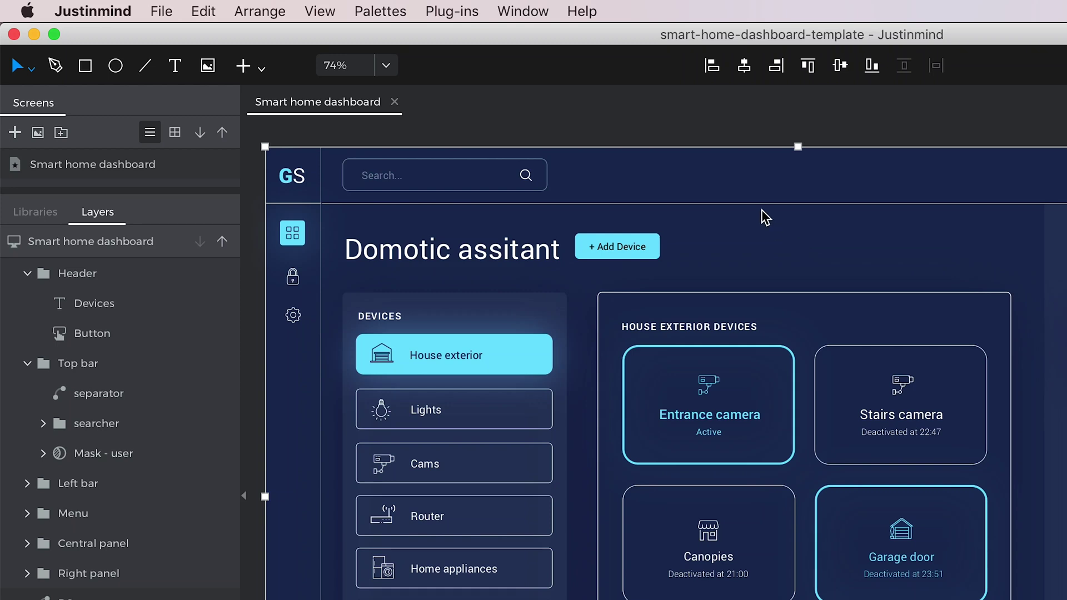
Step: Review the File > Export options, then publish the prototype to the Justinmind online account and view it there
left_click(161, 11)
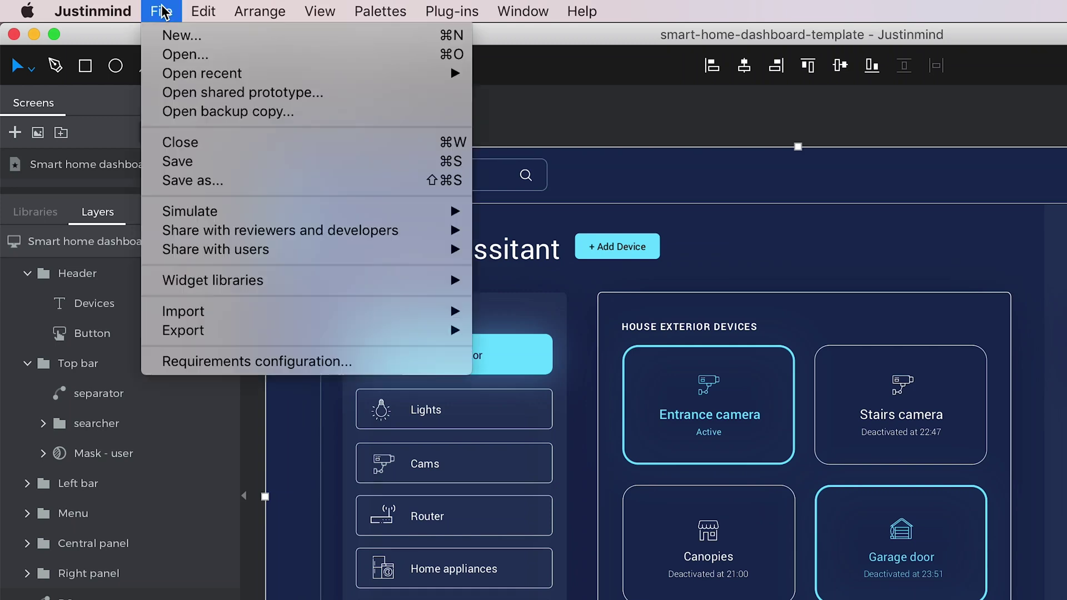
mouse_move(316, 346)
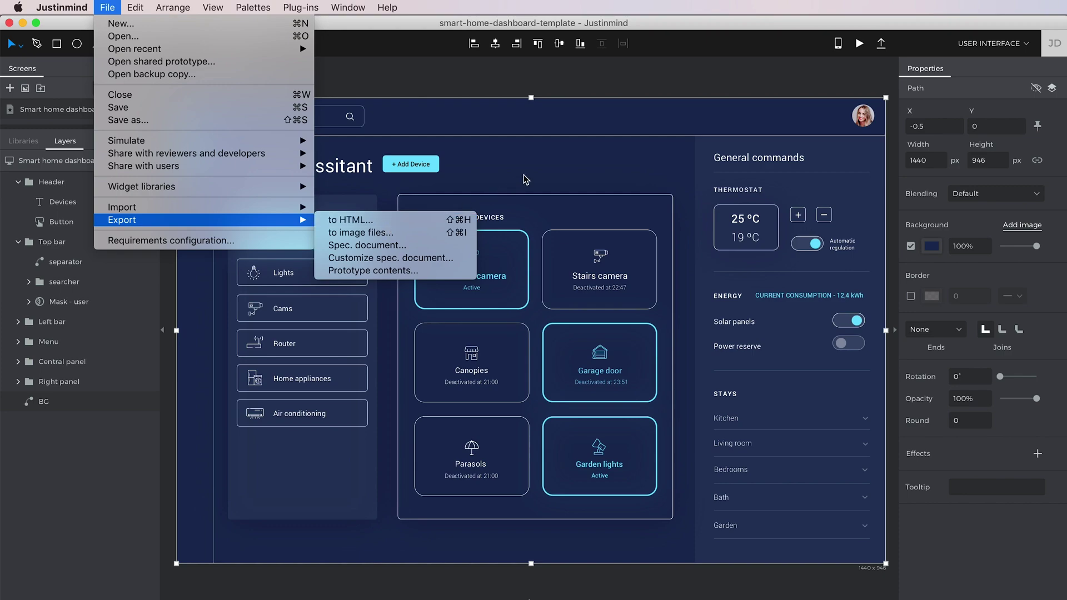
left_click(526, 179)
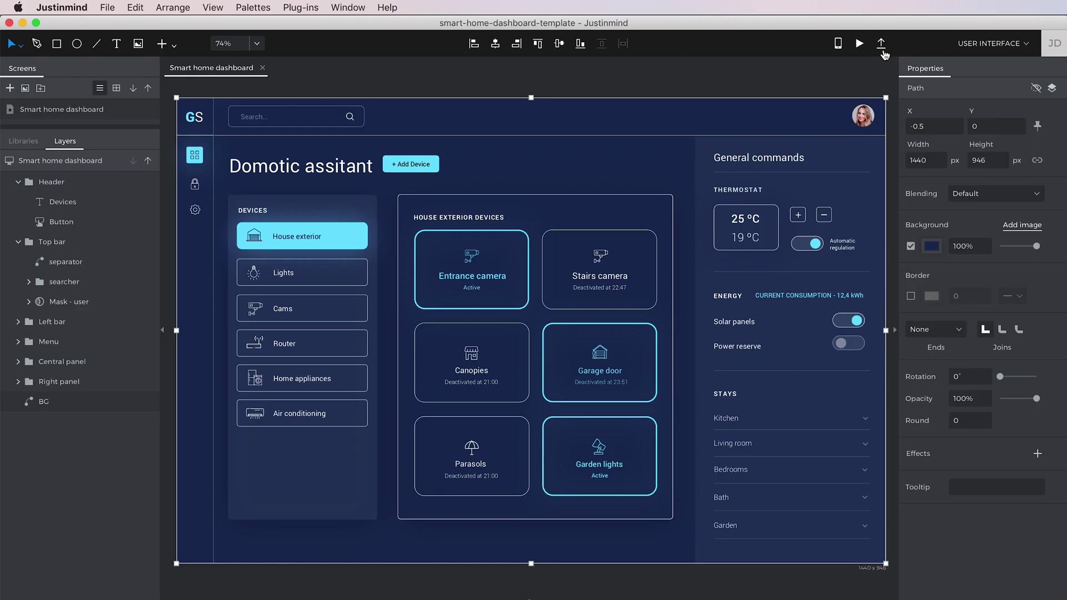
left_click(881, 44)
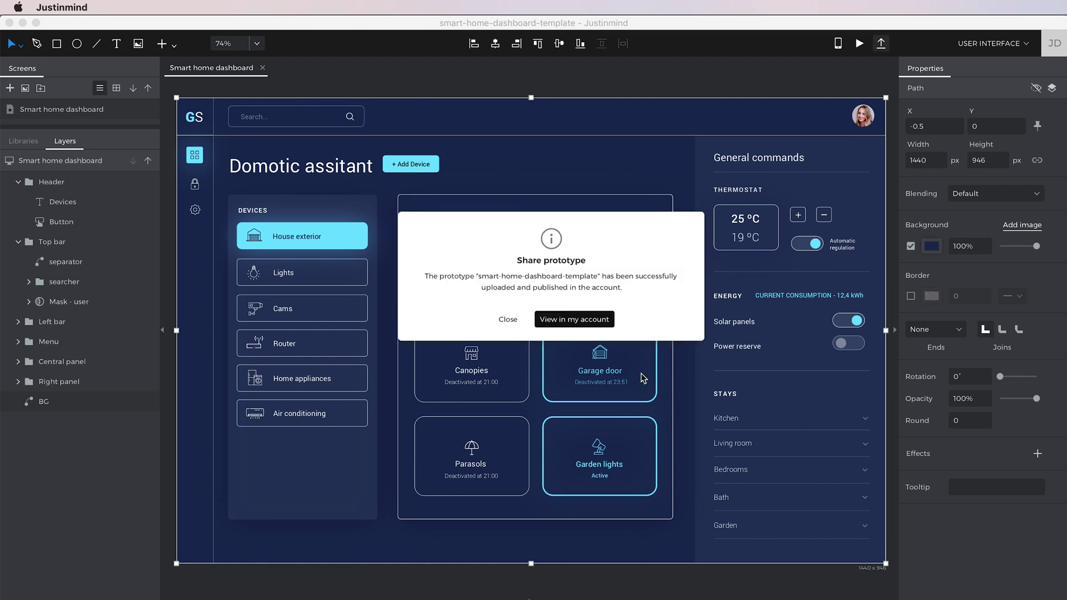
left_click(578, 319)
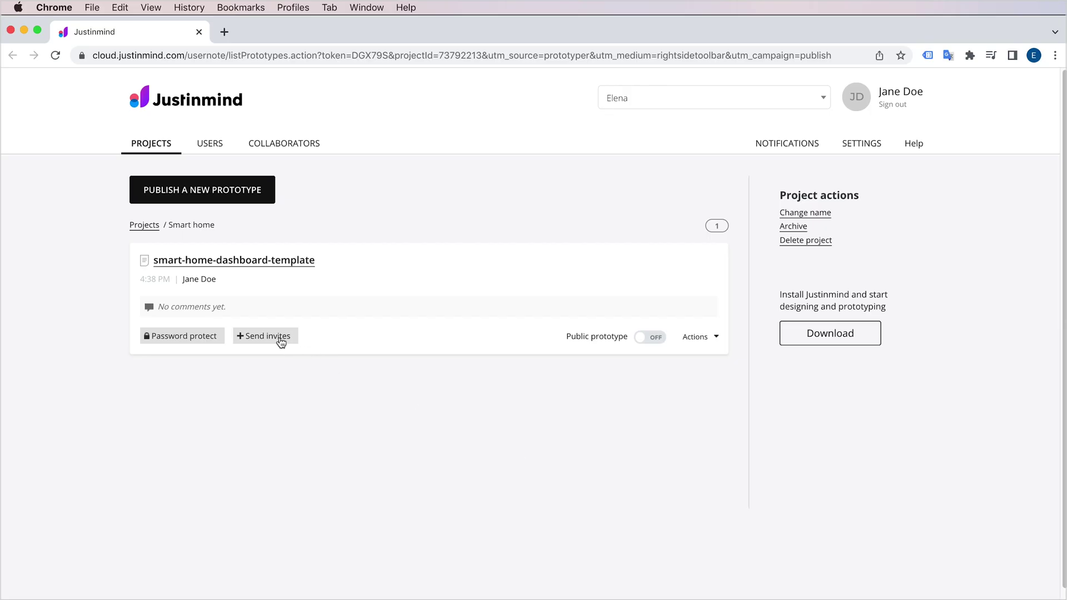
Step: Add the comment 'Please, change this button', then inspect the search icon and Domotic assitant heading
left_click(280, 338)
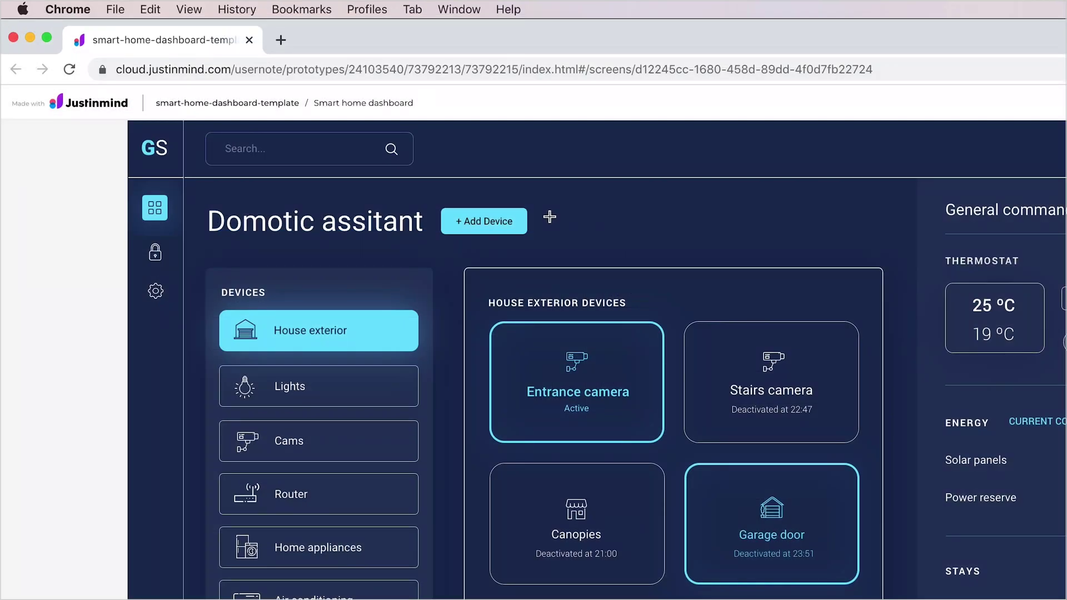
left_click(545, 219)
type("Please, ch")
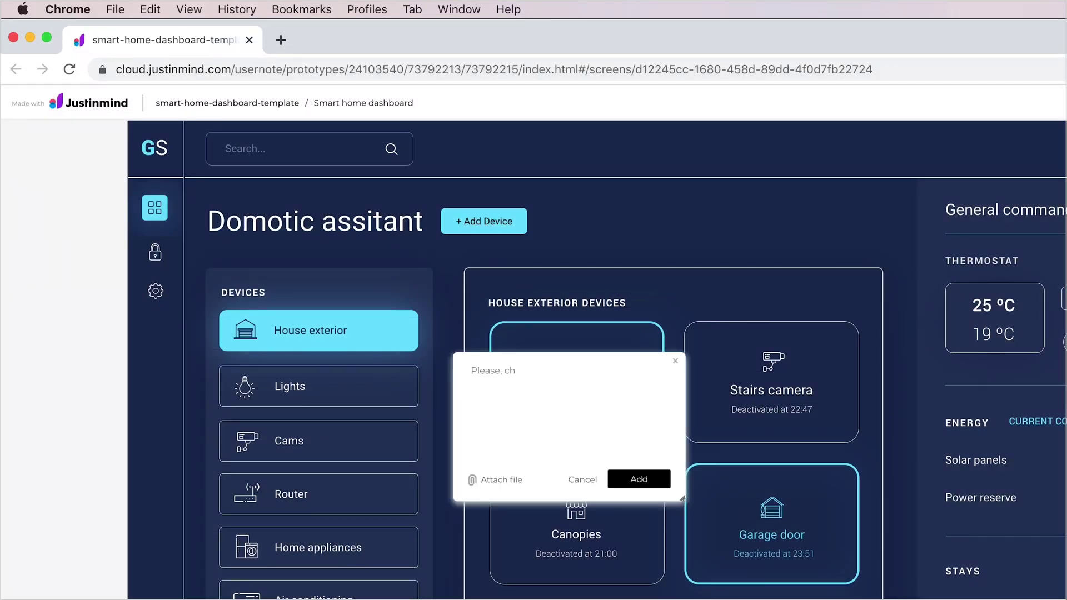
type("ange this button")
left_click(648, 485)
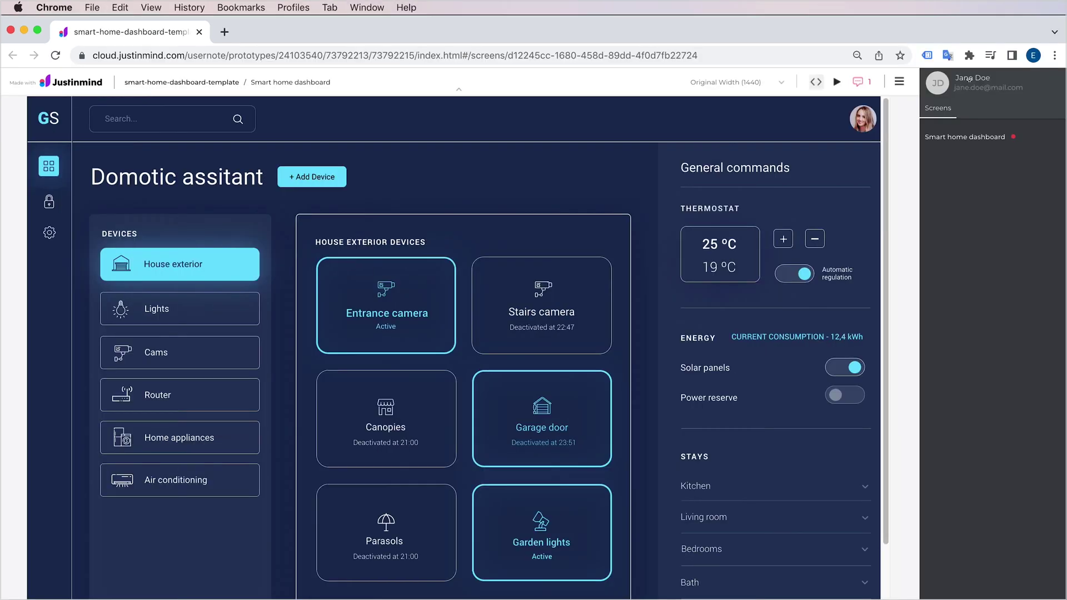
left_click(238, 119)
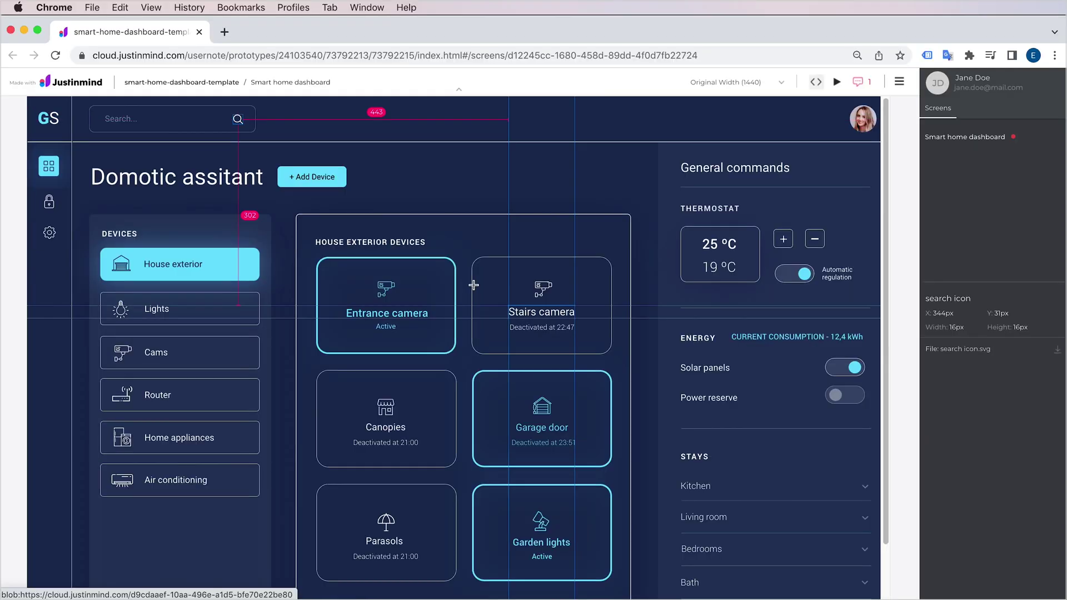
left_click(387, 267)
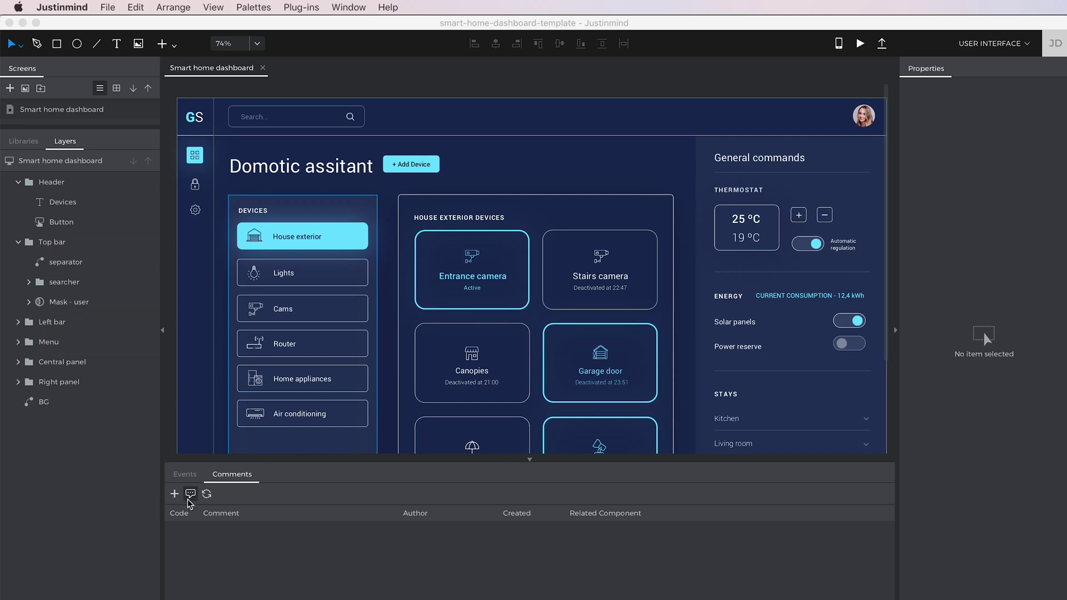
Step: Download the three reviewer comments into the Comments tab and sort them by comment text
left_click(207, 496)
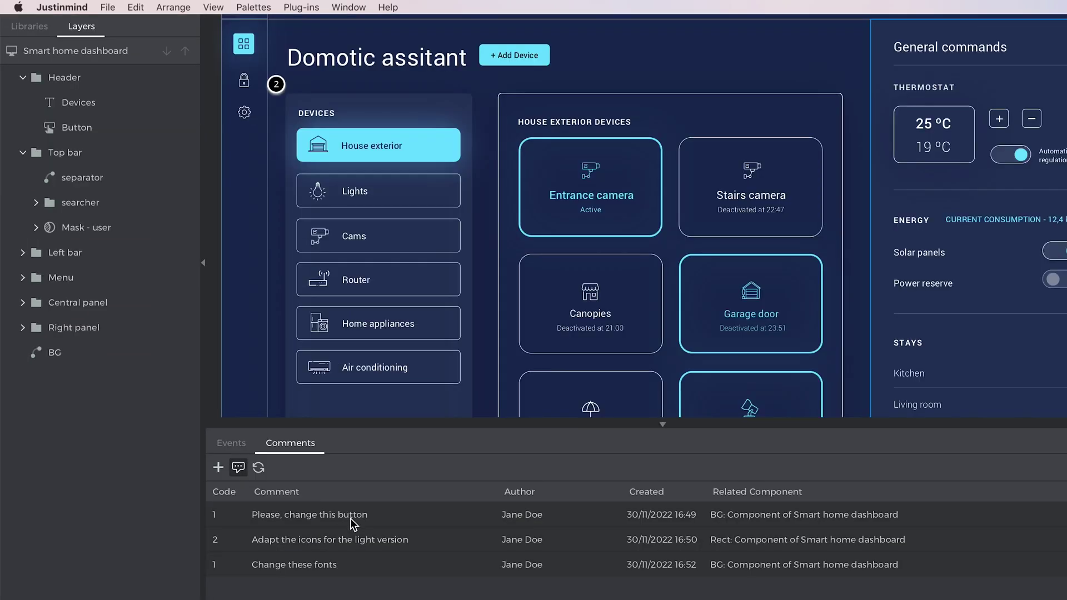
right_click(280, 534)
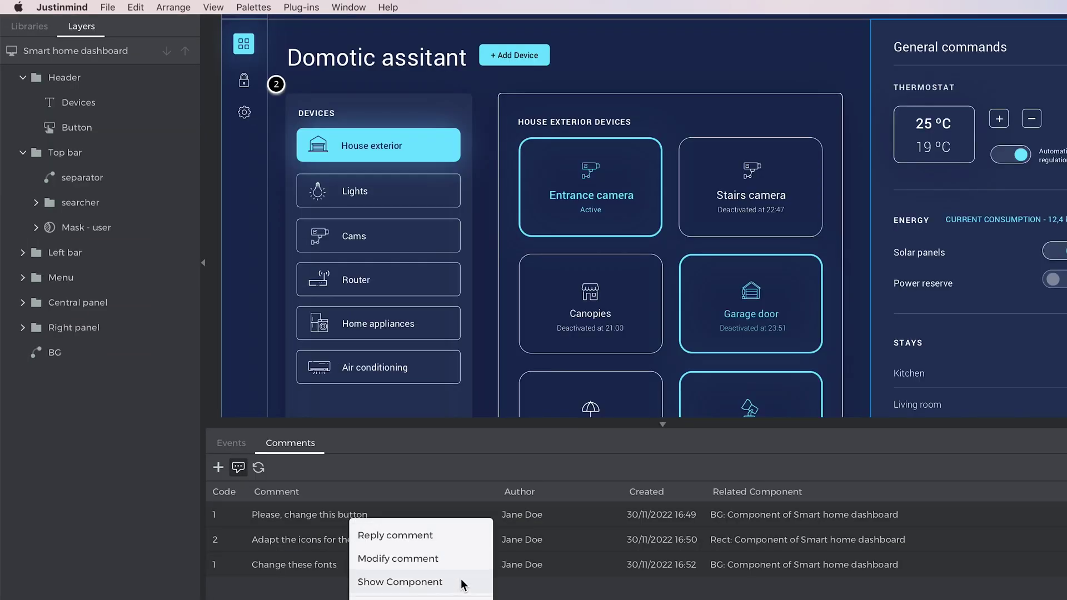
left_click(473, 492)
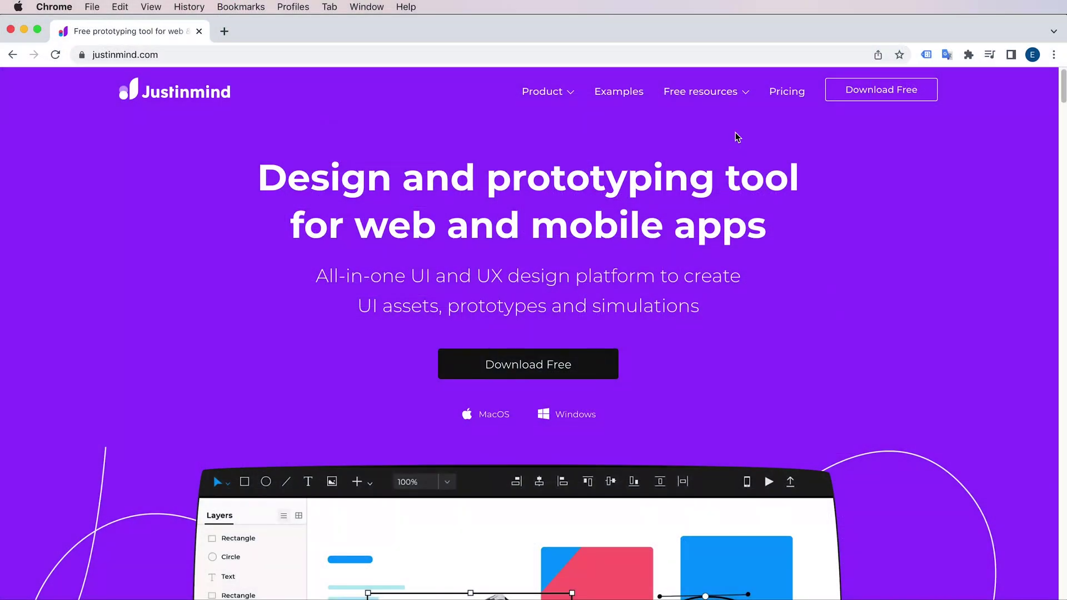
Step: Go to Free resources > Help Center on justinmind.com
mouse_move(714, 93)
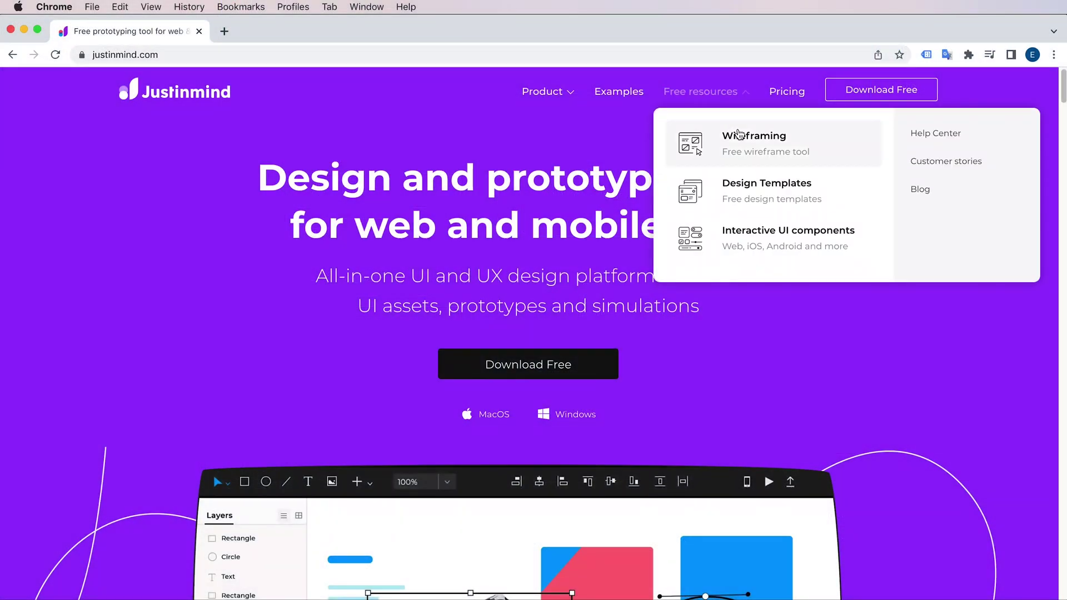
left_click(945, 137)
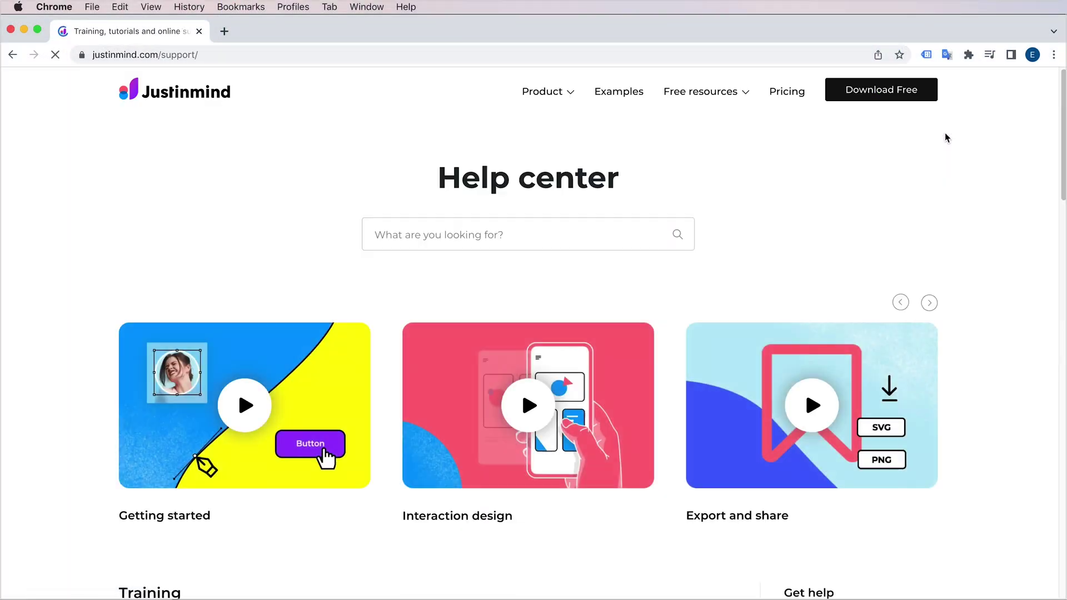